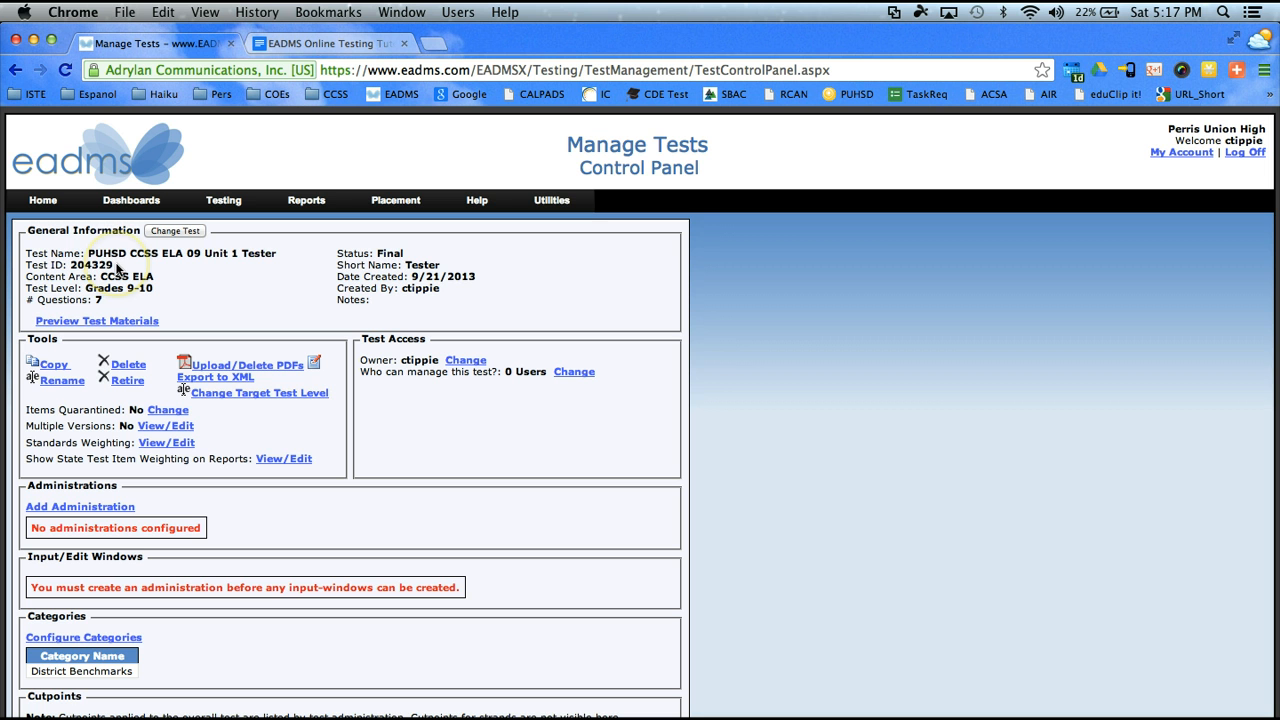
# - Select the Test ID 204329 on the test's control panel
pyautogui.click(116, 263)
pyautogui.moveTo(116, 263); pyautogui.dragTo(70, 264)
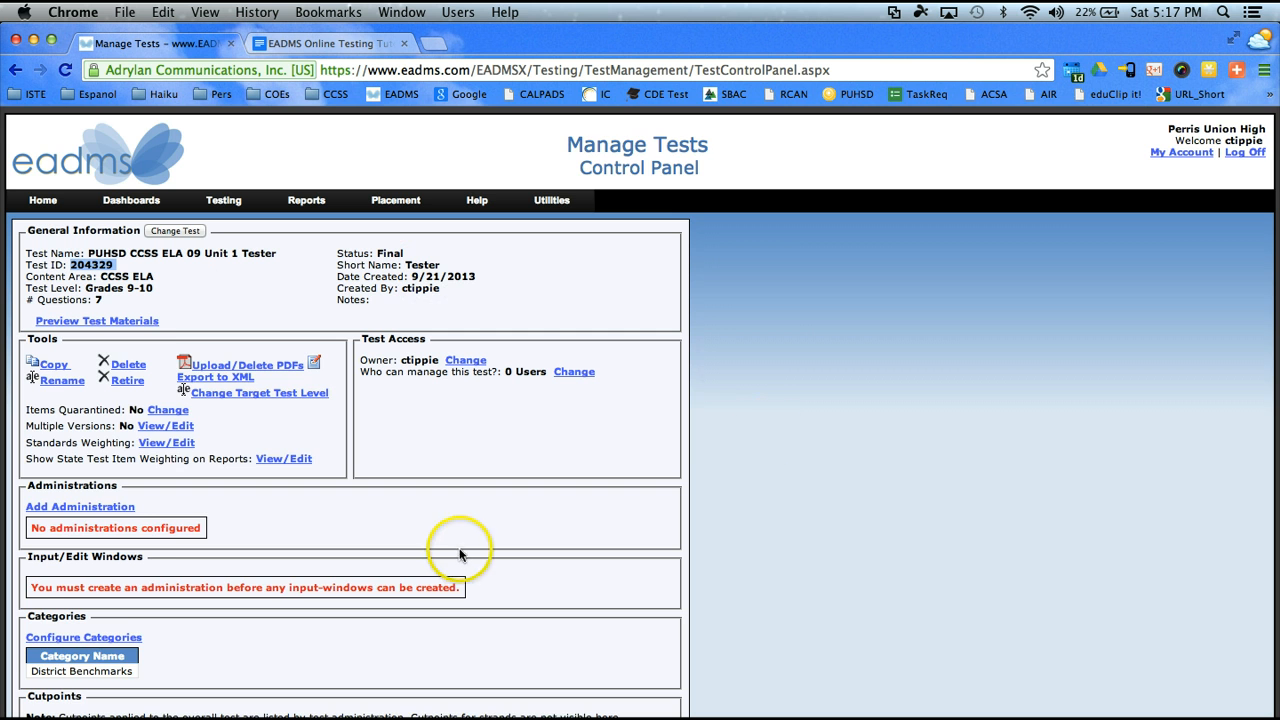
pyautogui.scroll(-2, 456, 555)
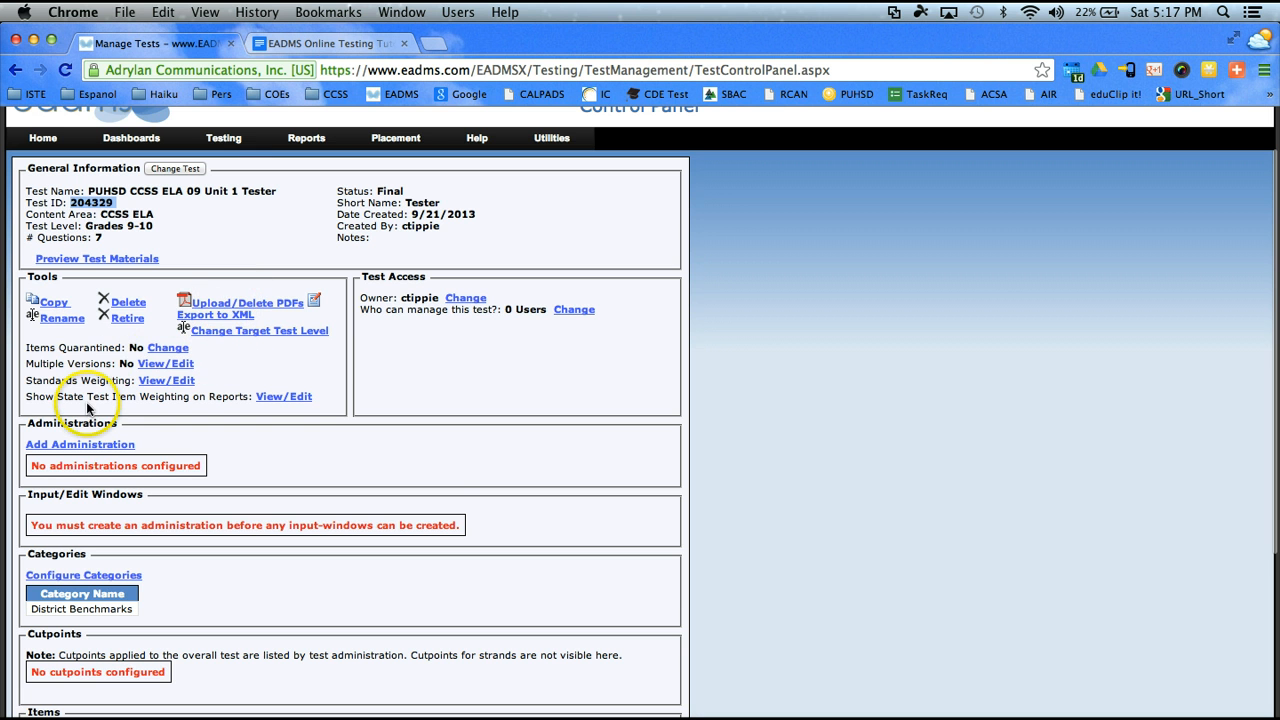
# - Add a new test administration and enter 'Fall 2013' as its name
pyautogui.click(86, 446)
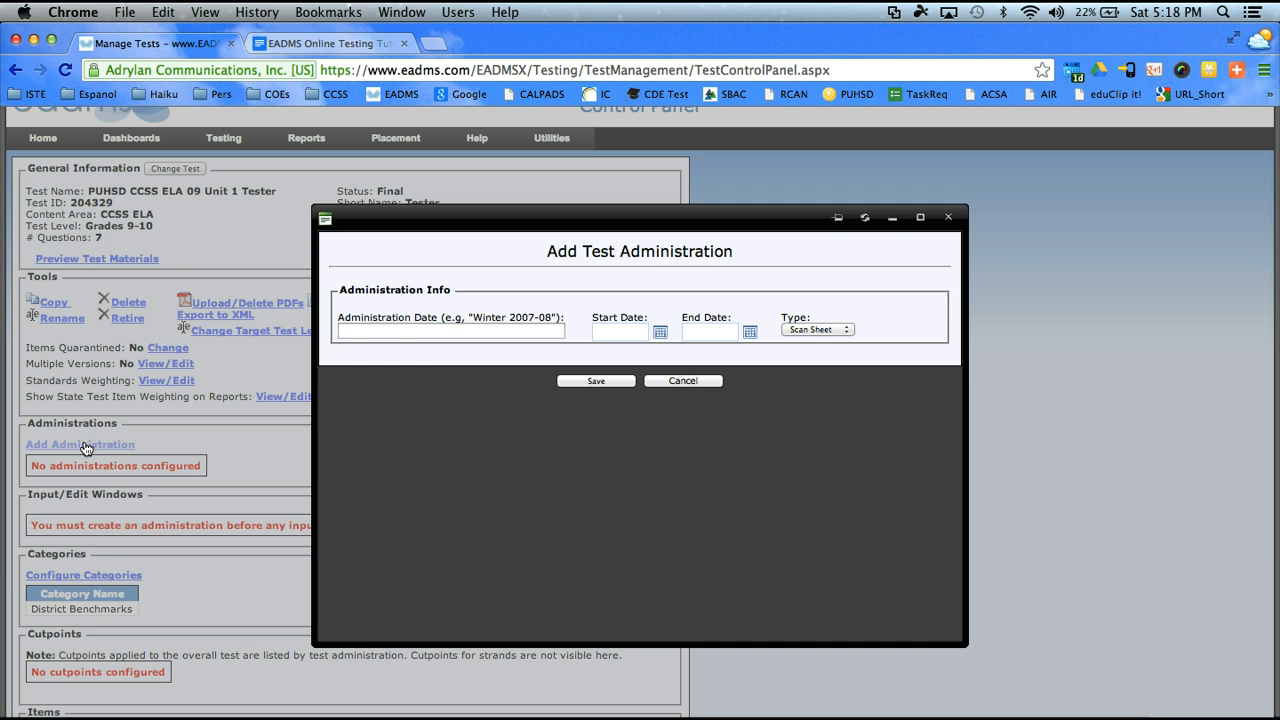
pyautogui.click(380, 335)
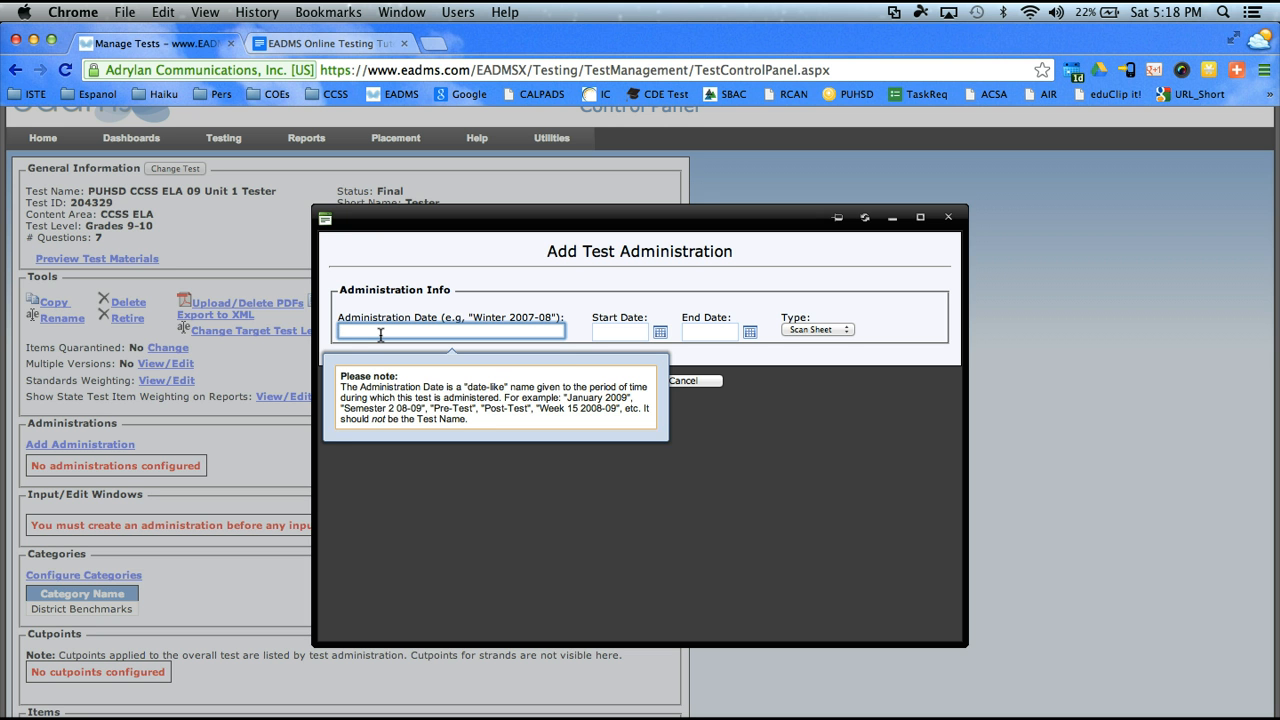
pyautogui.write('Fall ')
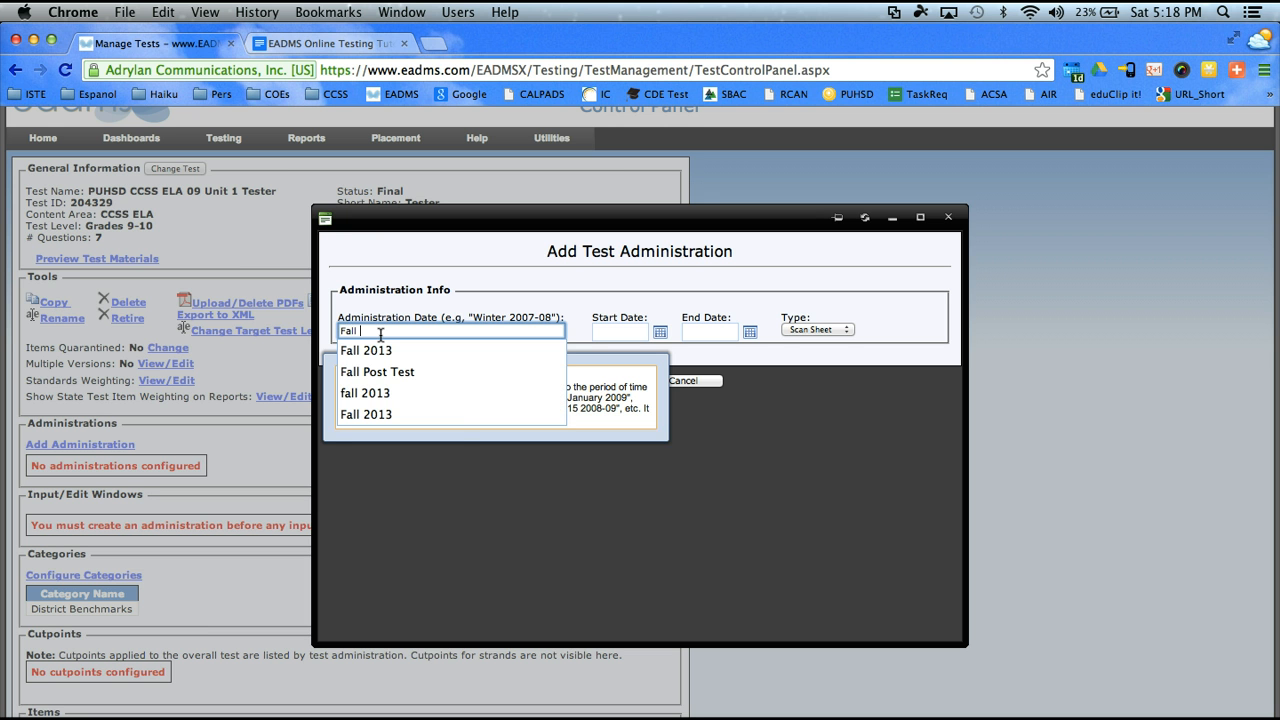
pyautogui.write('2013')
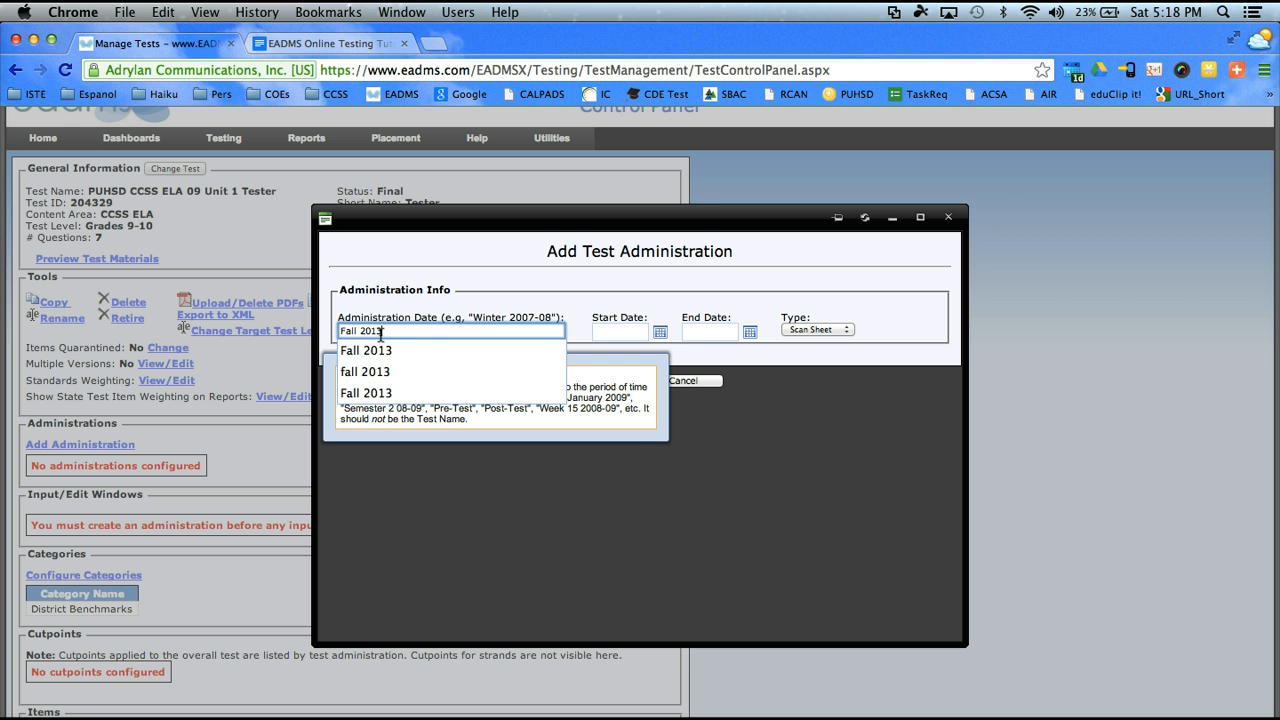
pyautogui.press('Tab')
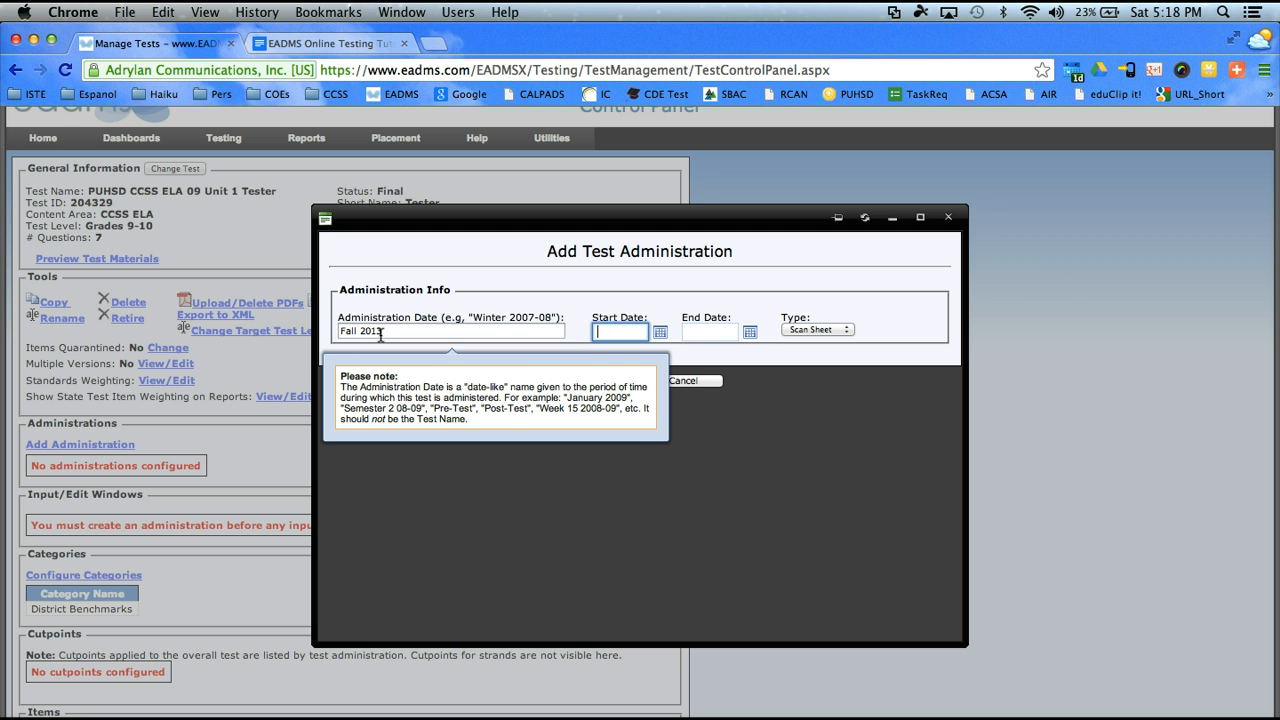
# - Pick 9/17/2013 as the start date and 6/27/2014 as the end date from the calendars
pyautogui.click(659, 332)
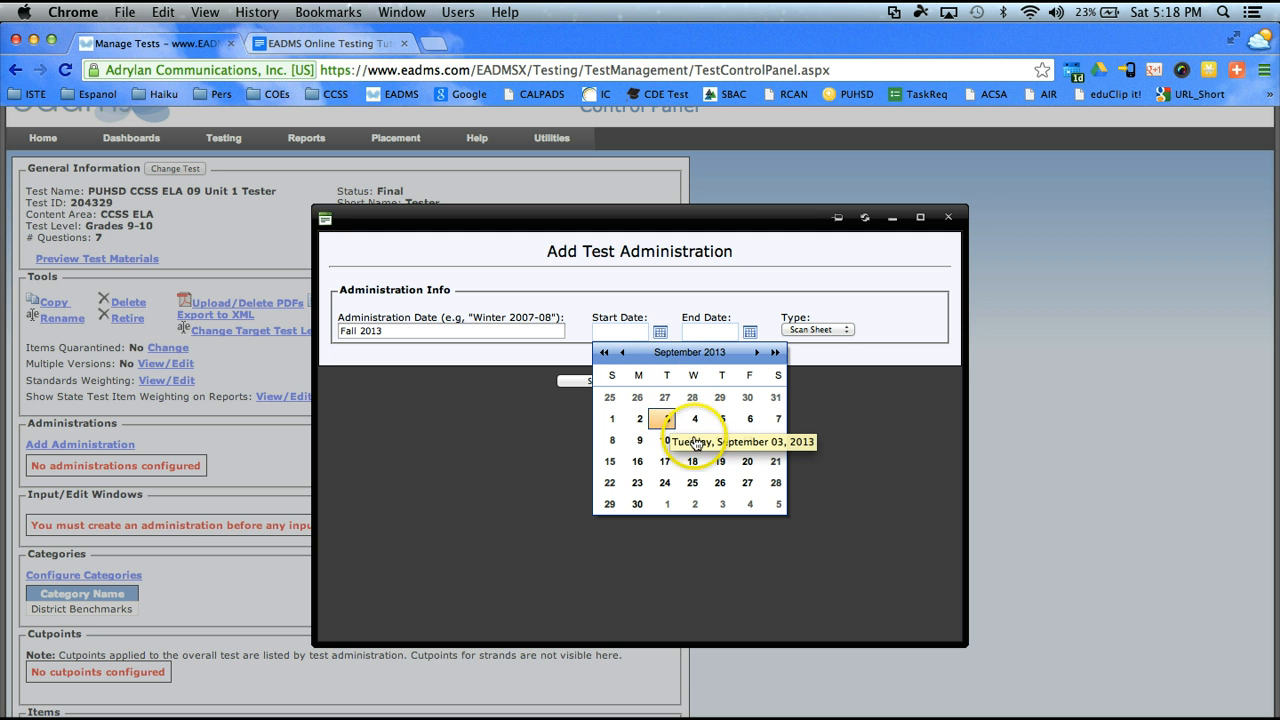
pyautogui.click(666, 462)
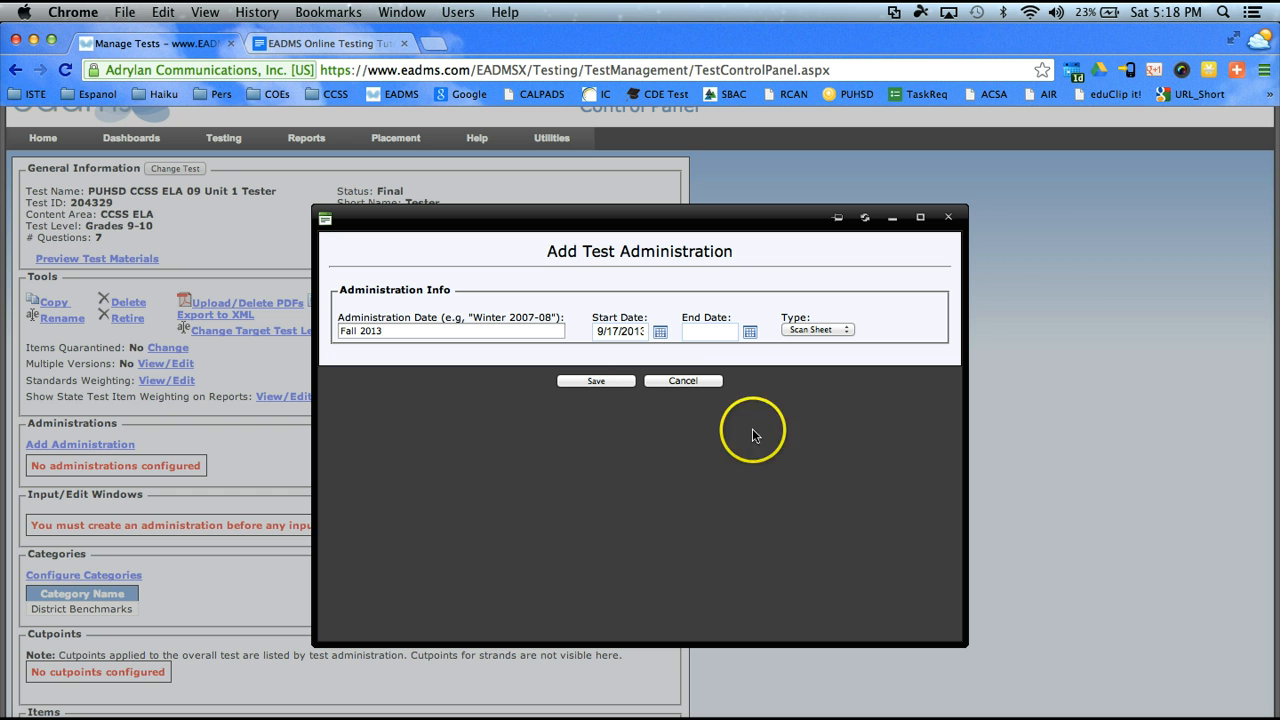
pyautogui.click(750, 333)
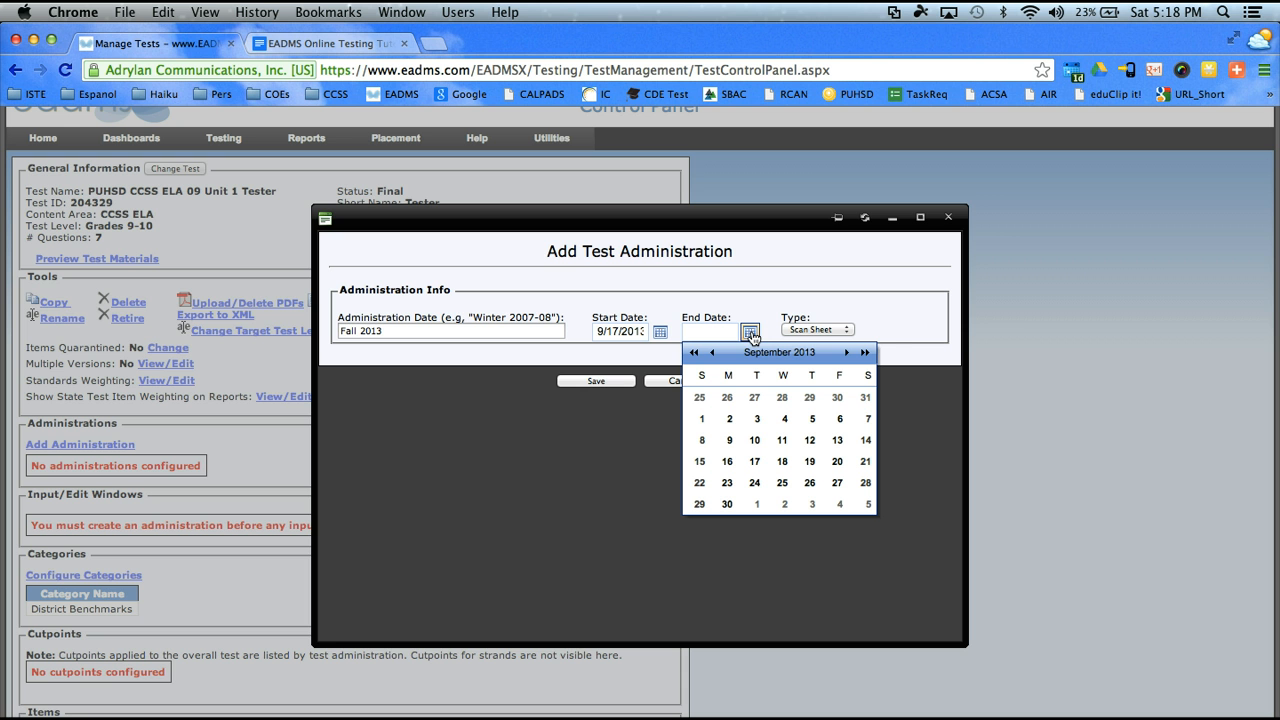
pyautogui.click(867, 358)
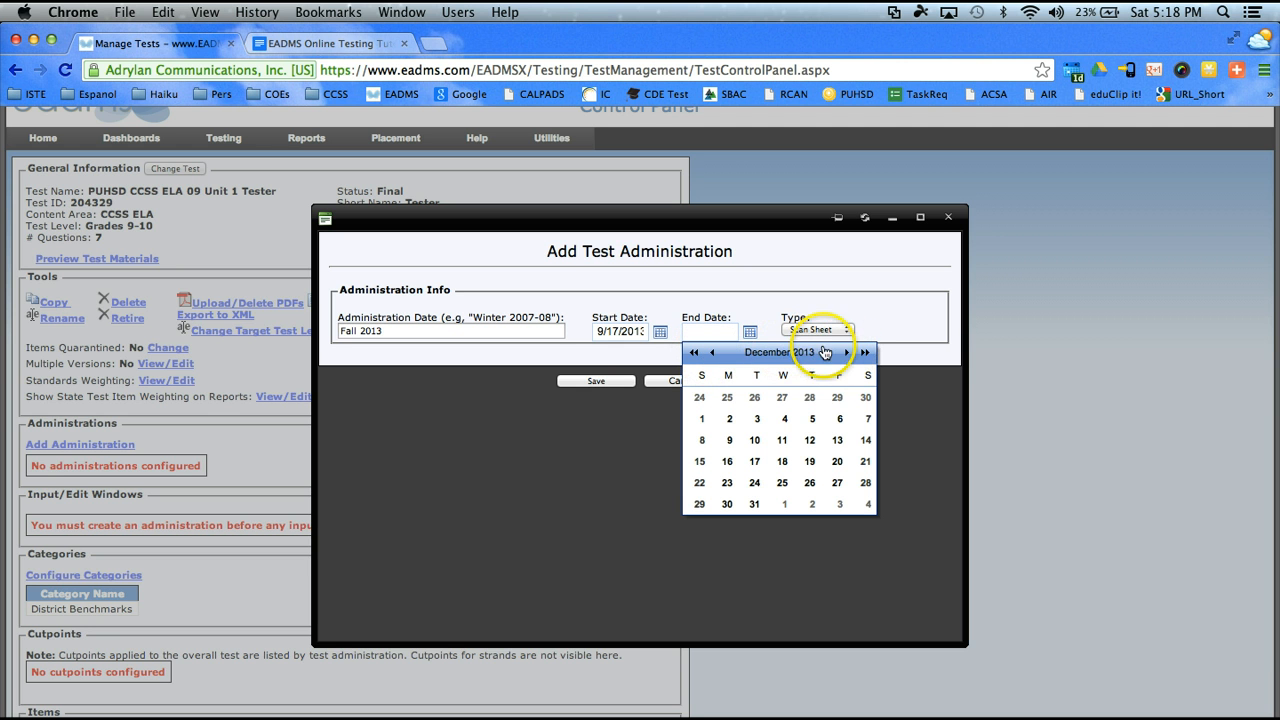
pyautogui.click(846, 353)
pyautogui.click(846, 353)
pyautogui.click(846, 353)
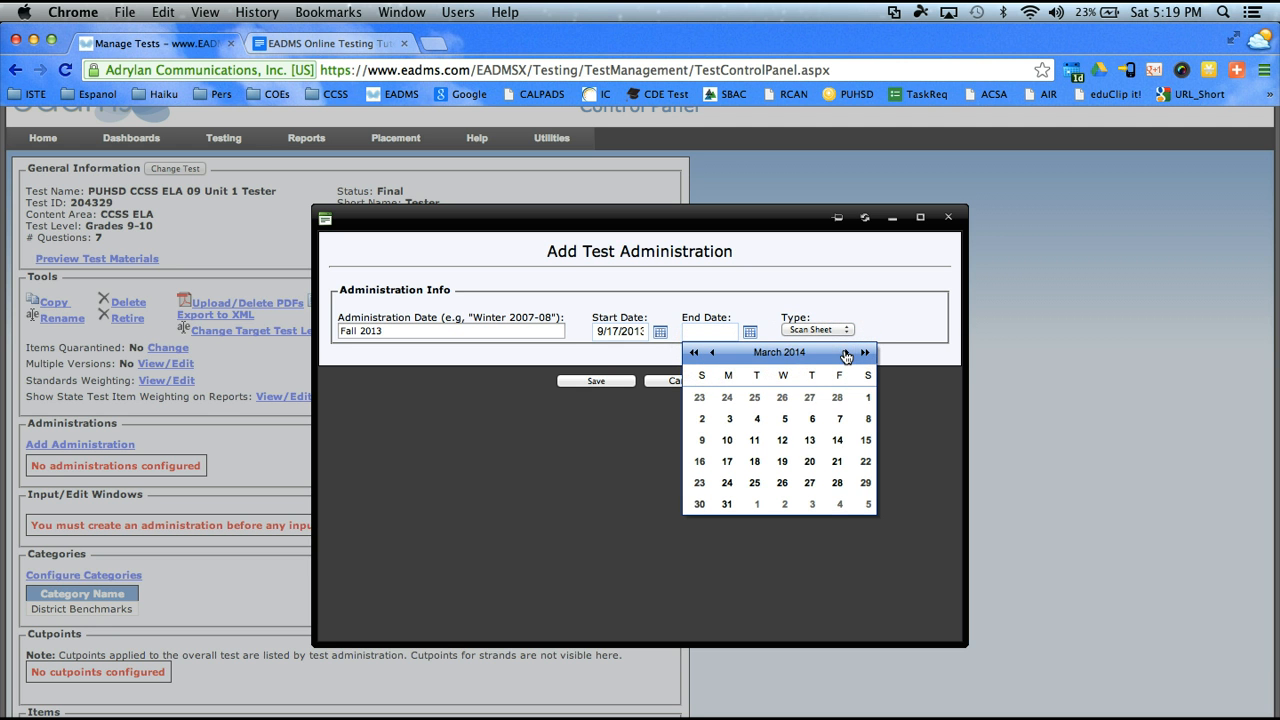
pyautogui.click(846, 353)
pyautogui.click(846, 353)
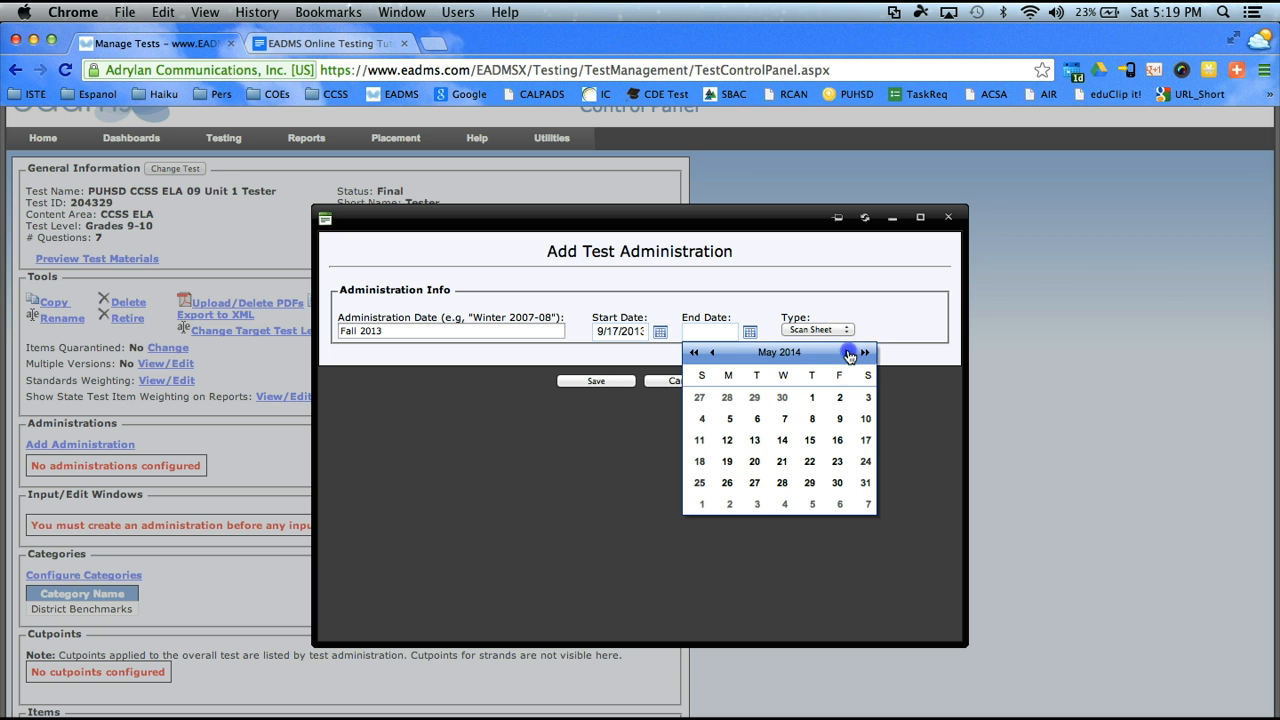
pyautogui.click(847, 353)
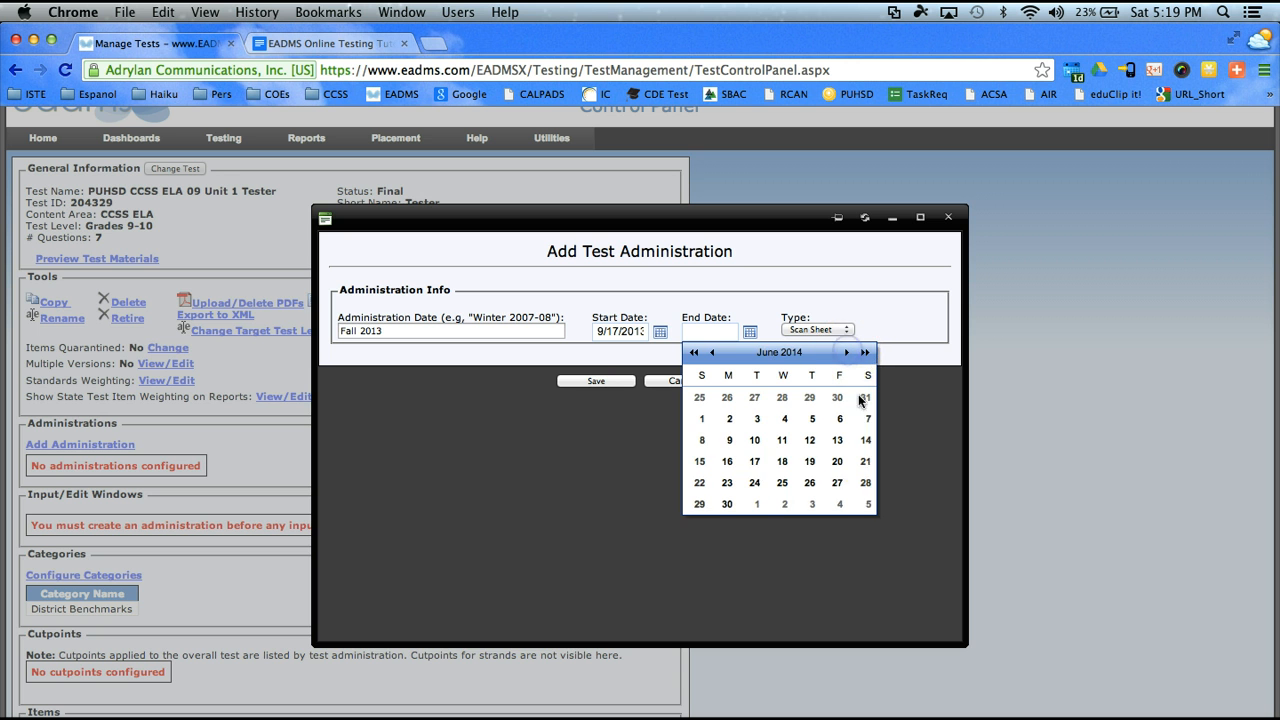
pyautogui.click(836, 484)
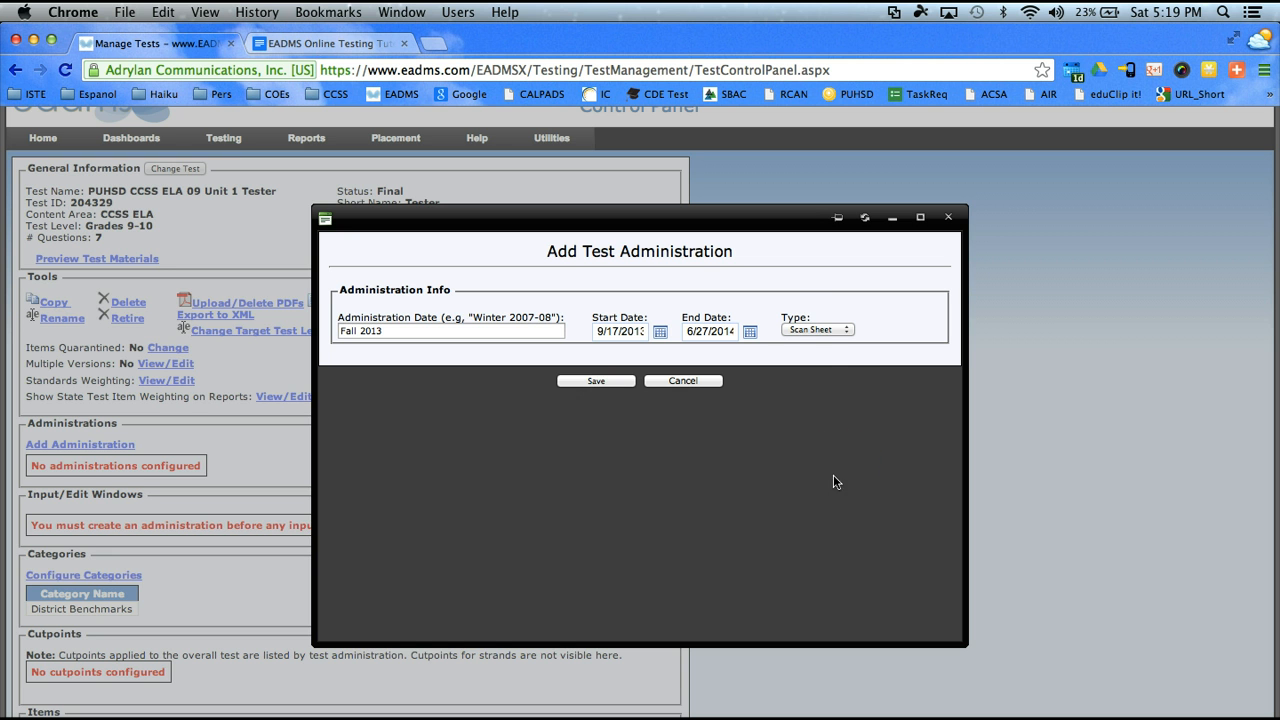
pyautogui.click(814, 331)
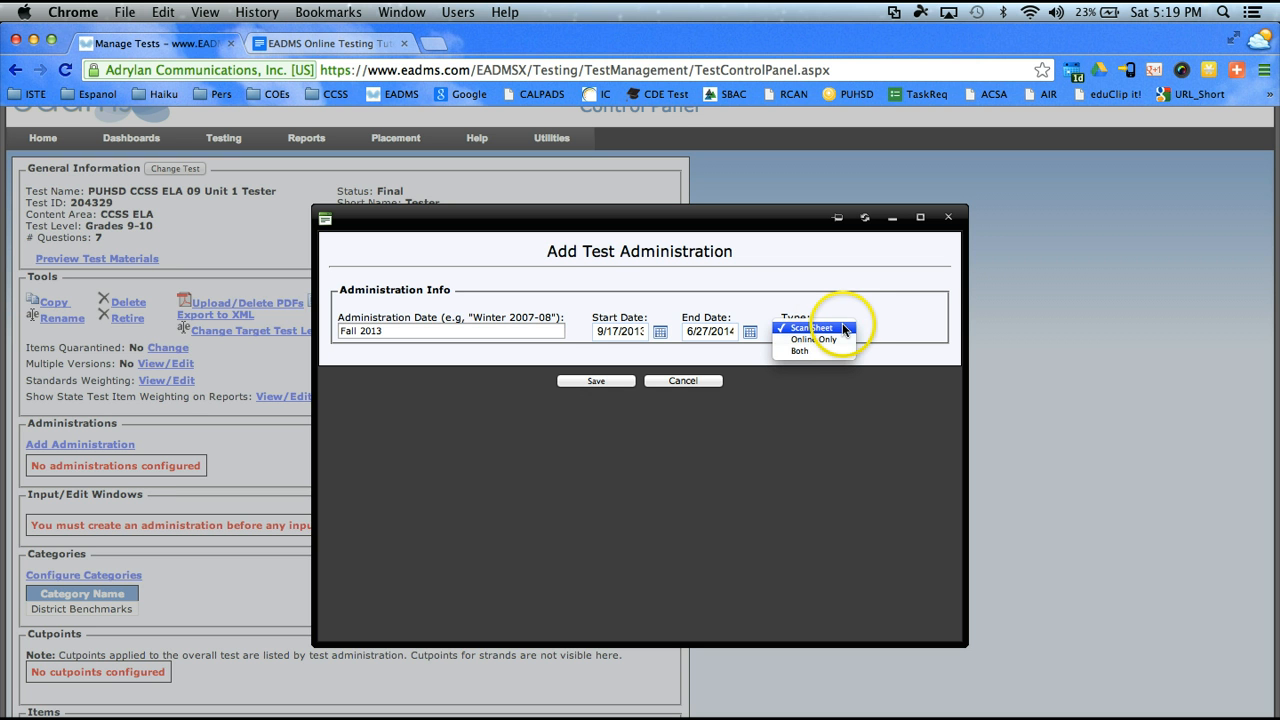
# - Choose Both as the administration type to reveal the online options
pyautogui.click(823, 350)
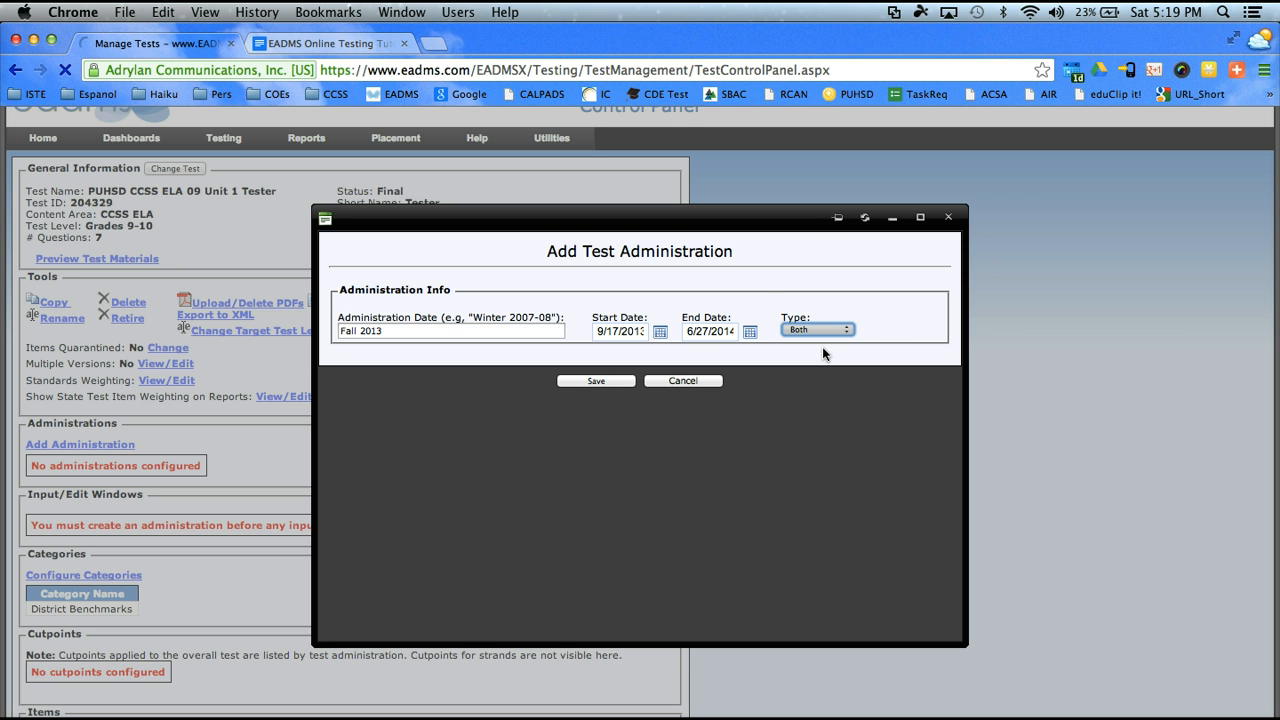
pyautogui.click(848, 331)
pyautogui.click(802, 330)
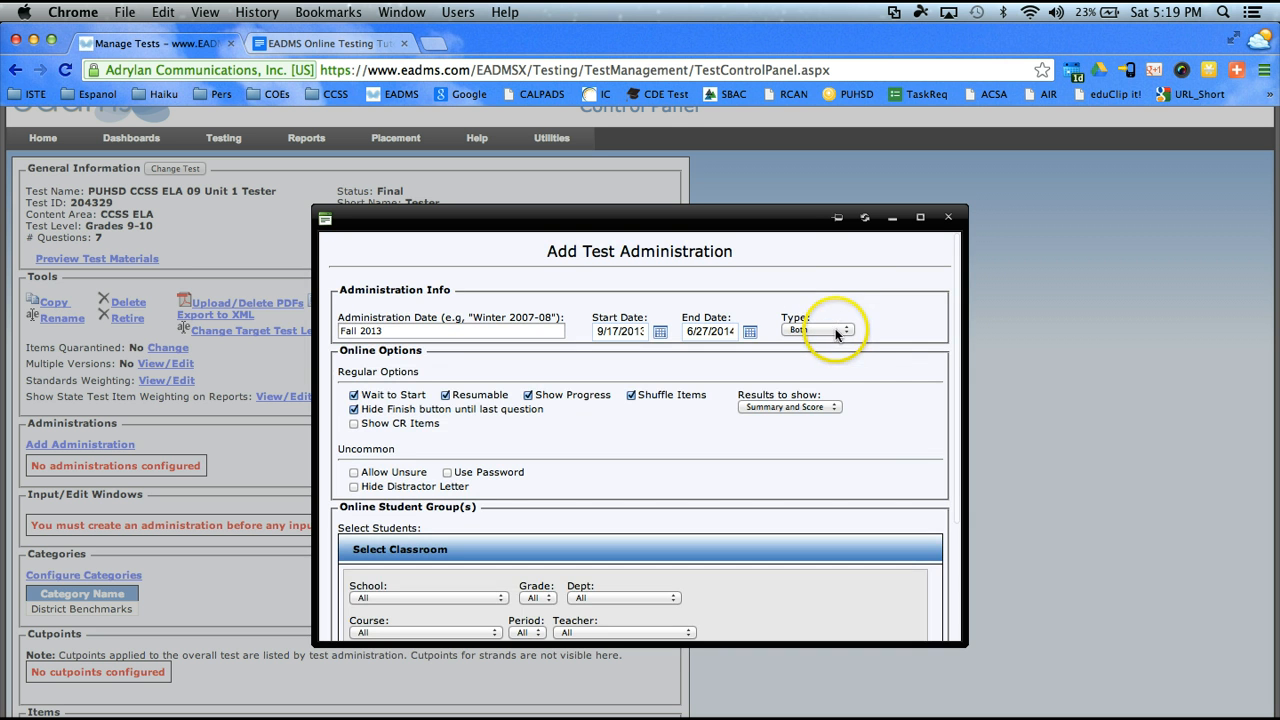
# - Set Results to show to Score only, leaving Show CR Items unchecked
pyautogui.scroll(-2, 900, 380)
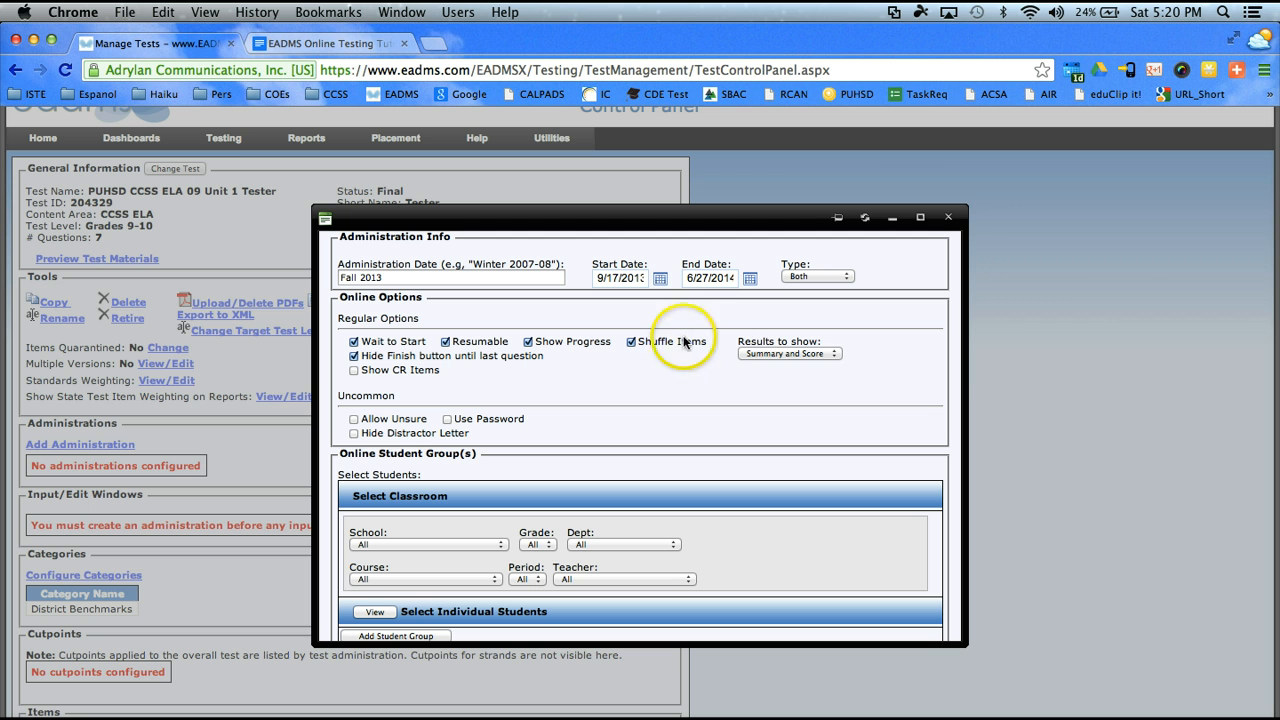
pyautogui.click(784, 350)
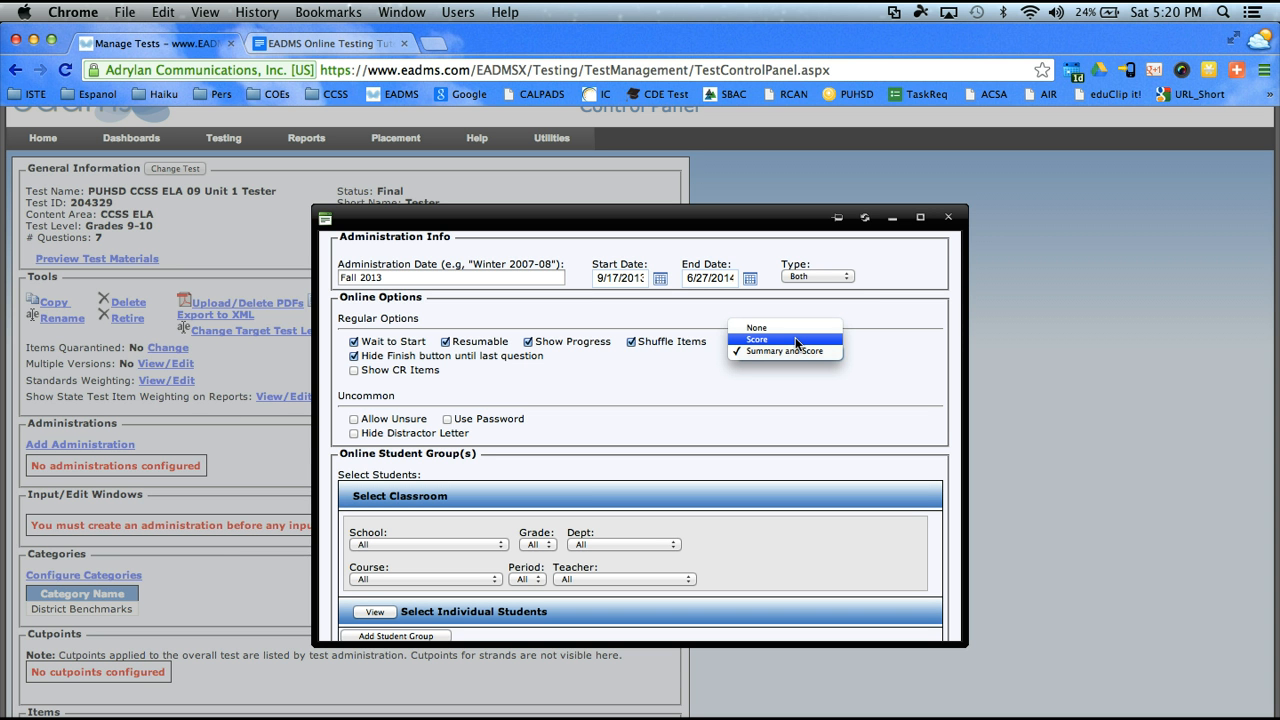
pyautogui.click(806, 350)
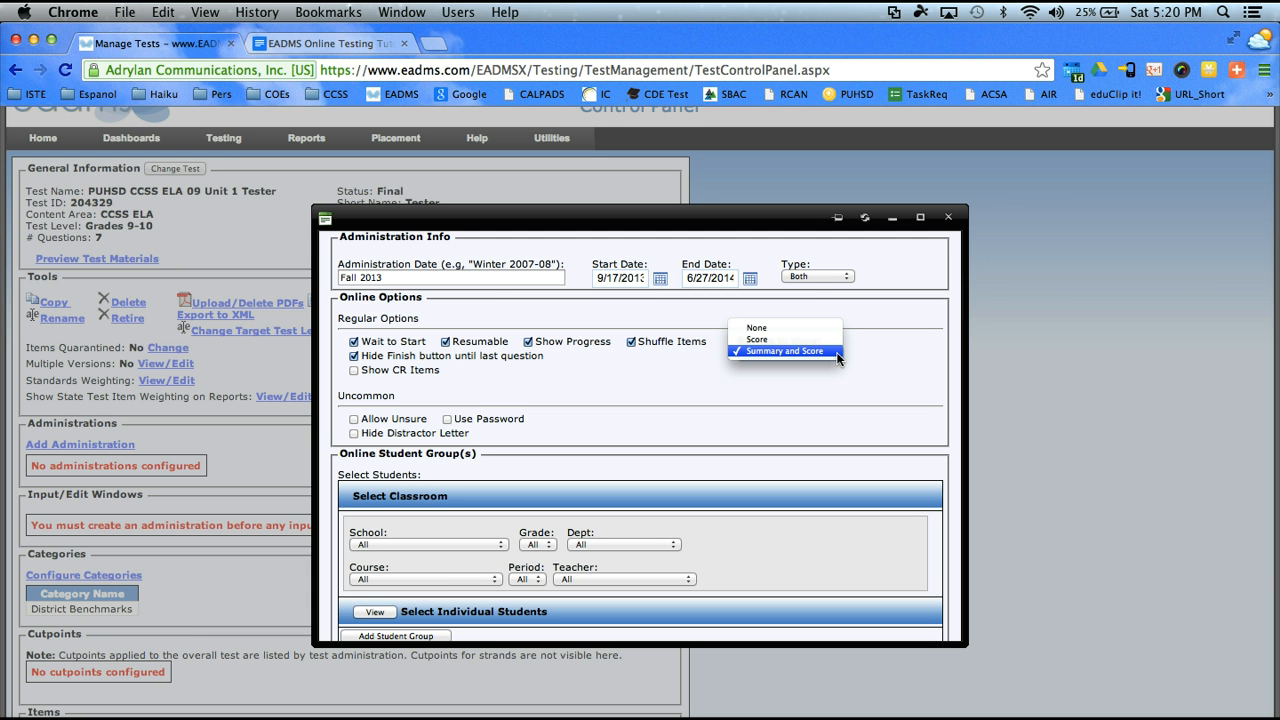
pyautogui.click(831, 357)
pyautogui.click(813, 343)
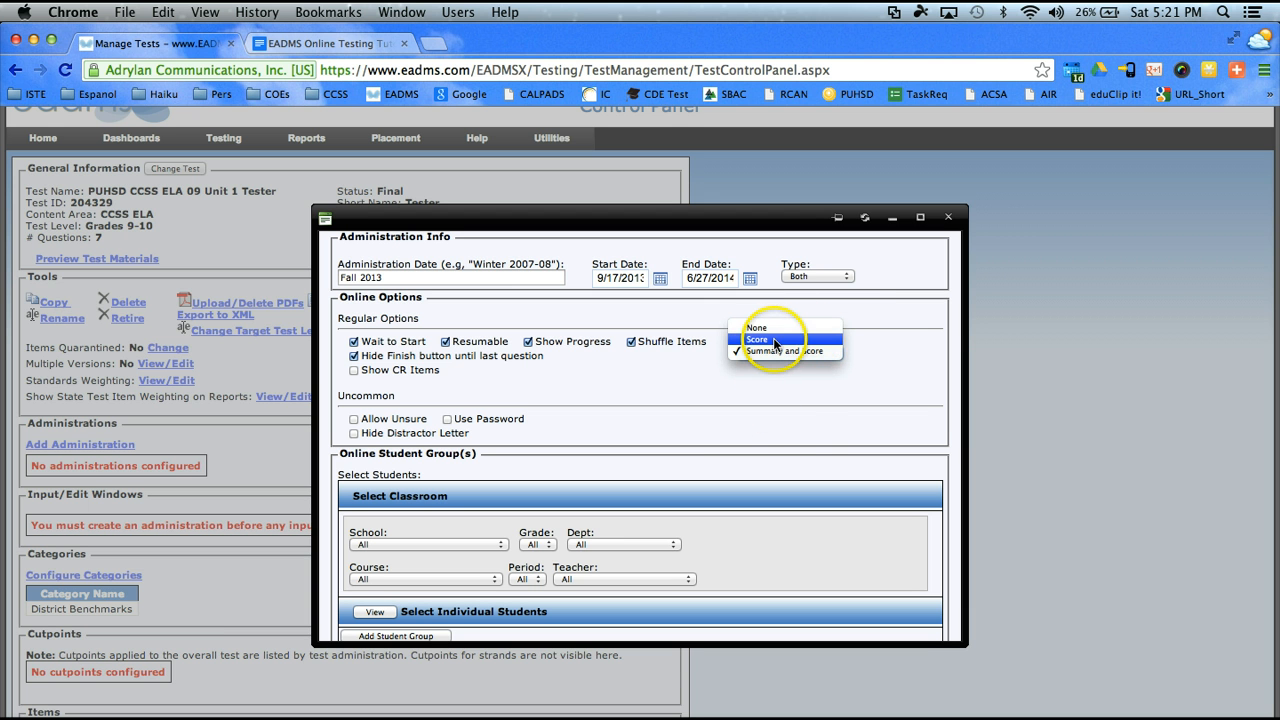
pyautogui.click(776, 343)
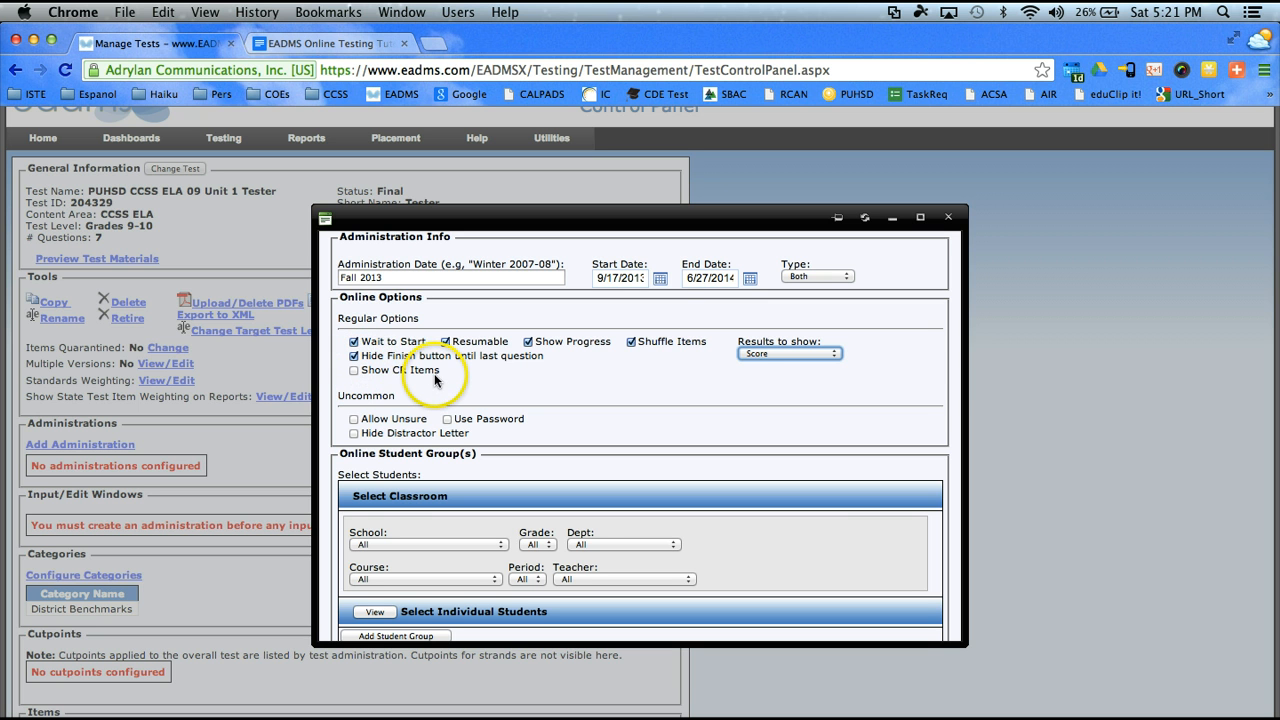
# - Include CR items with Student Enters Response, and require a test password
pyautogui.click(354, 371)
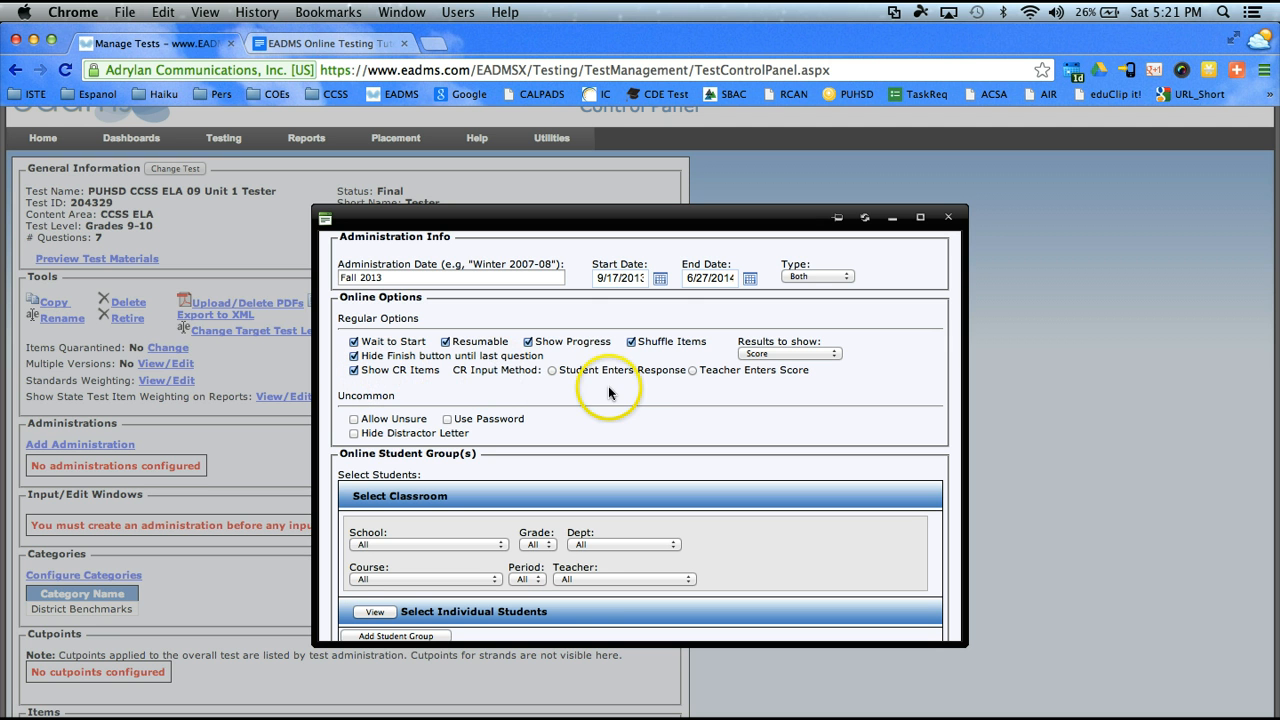
pyautogui.click(552, 370)
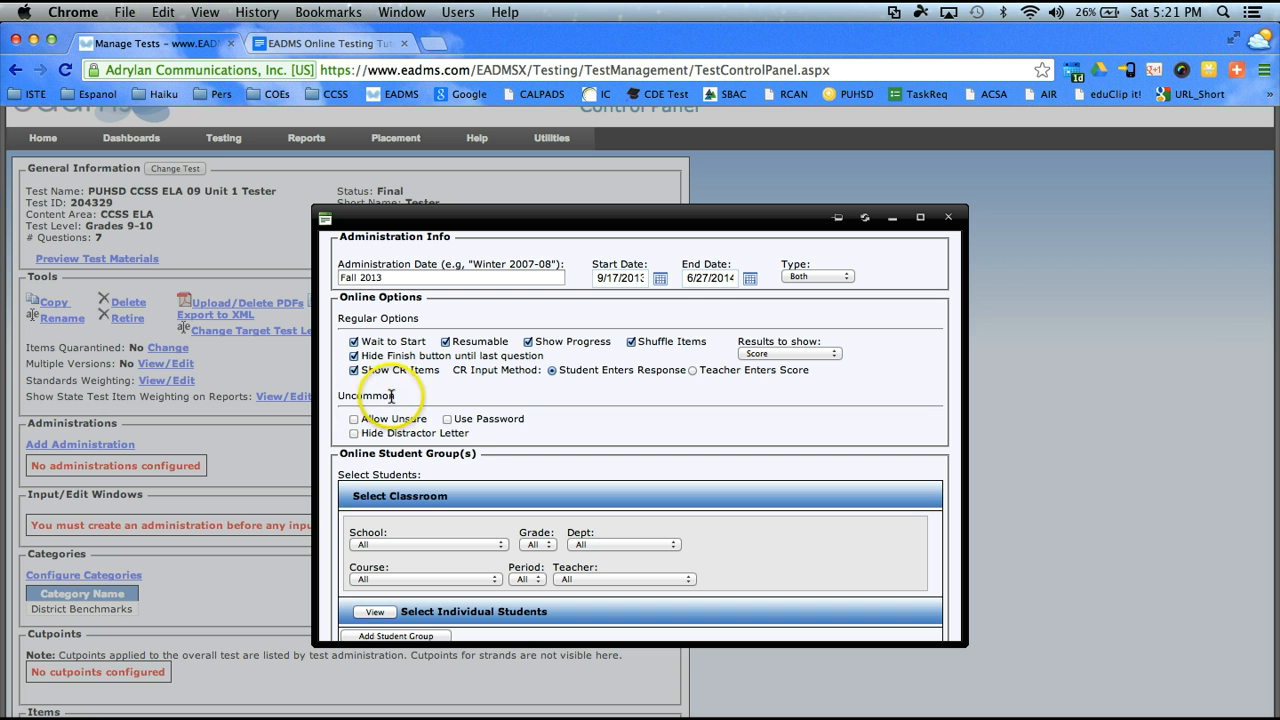
pyautogui.click(447, 419)
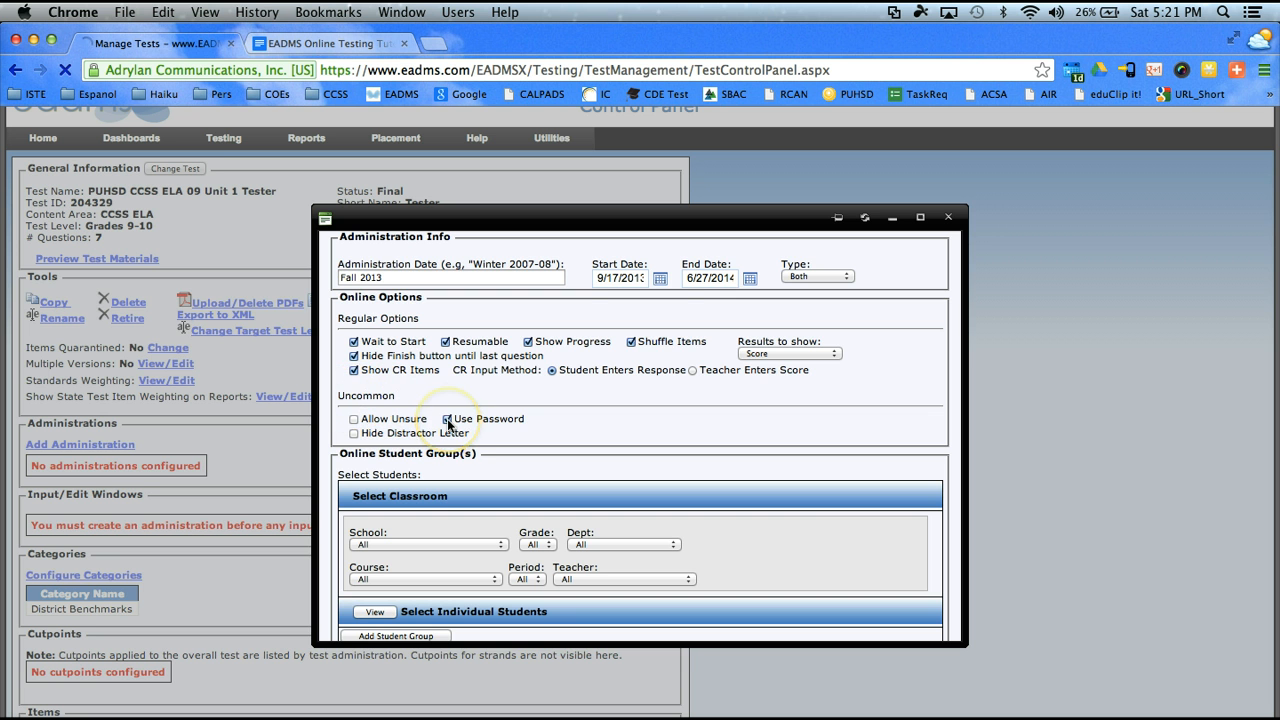
pyautogui.scroll(-3, 812, 470)
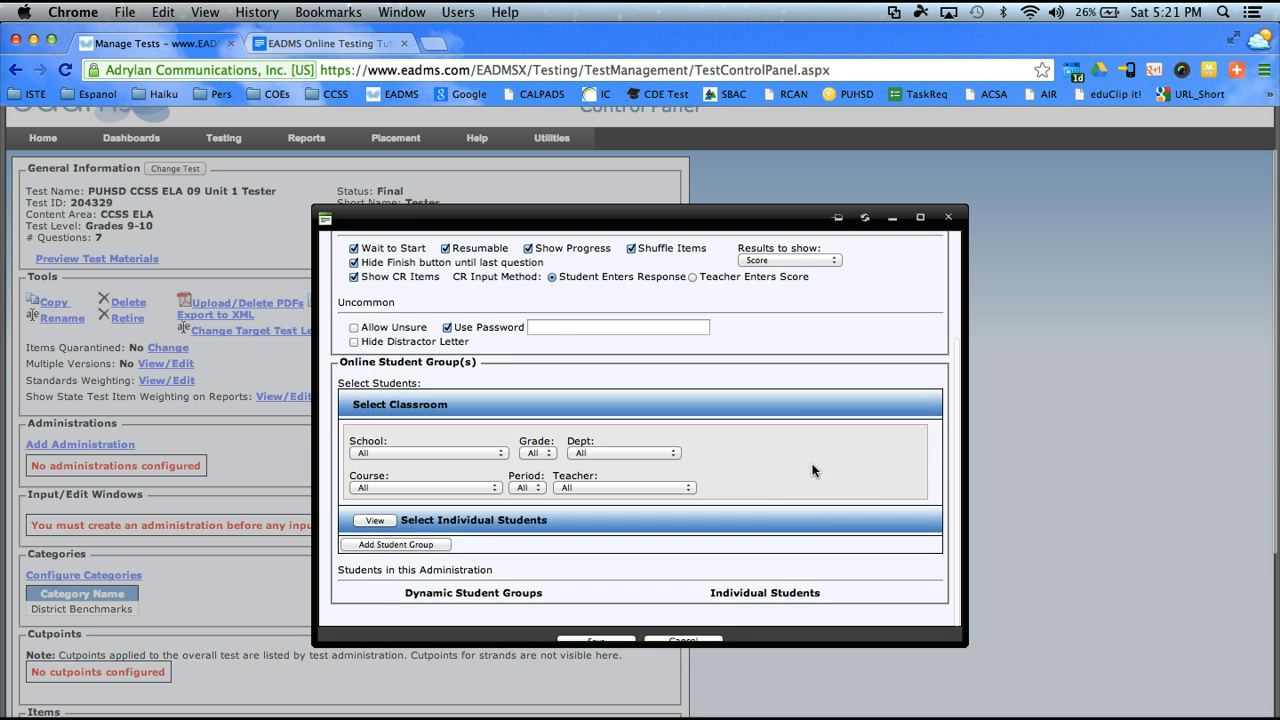
pyautogui.click(565, 327)
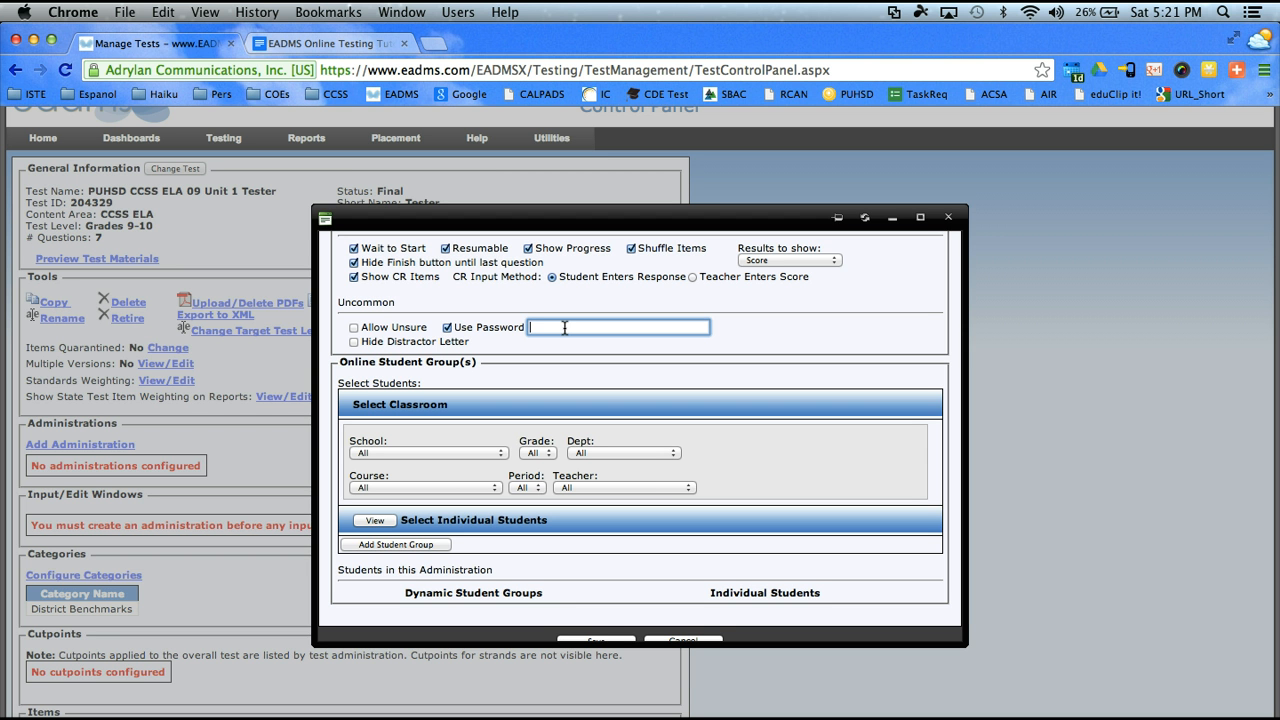
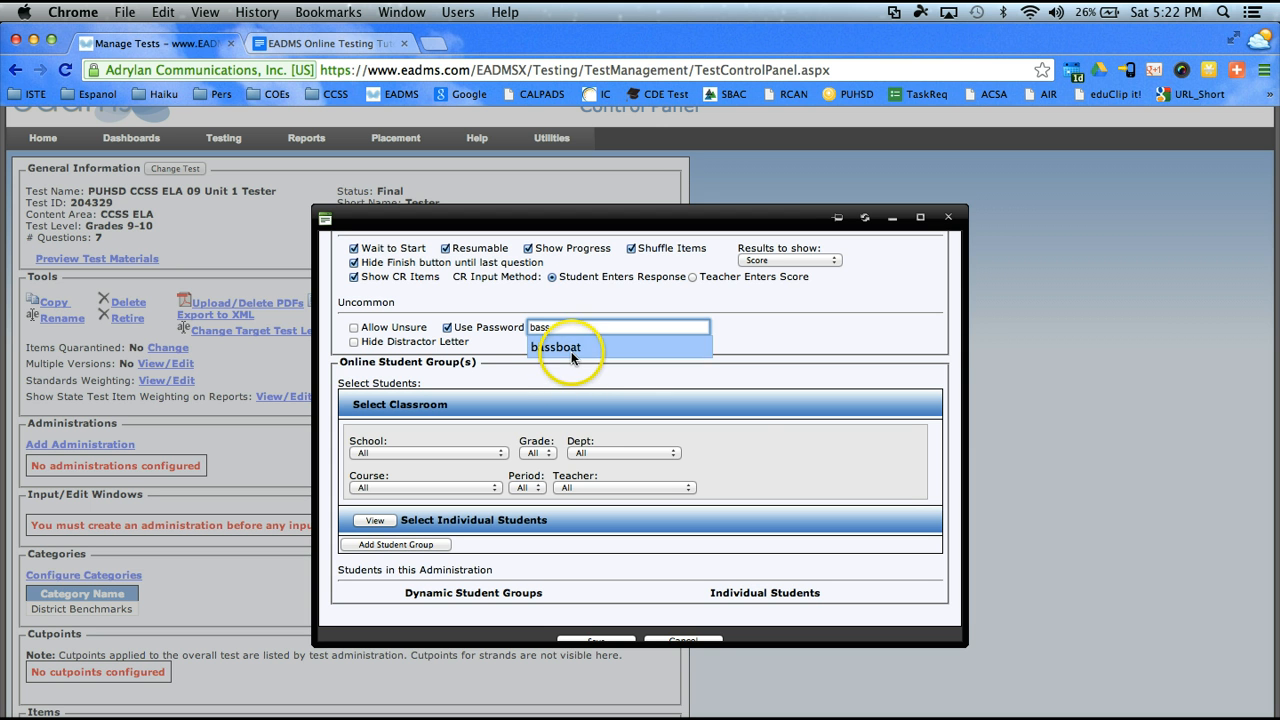
pyautogui.click(571, 351)
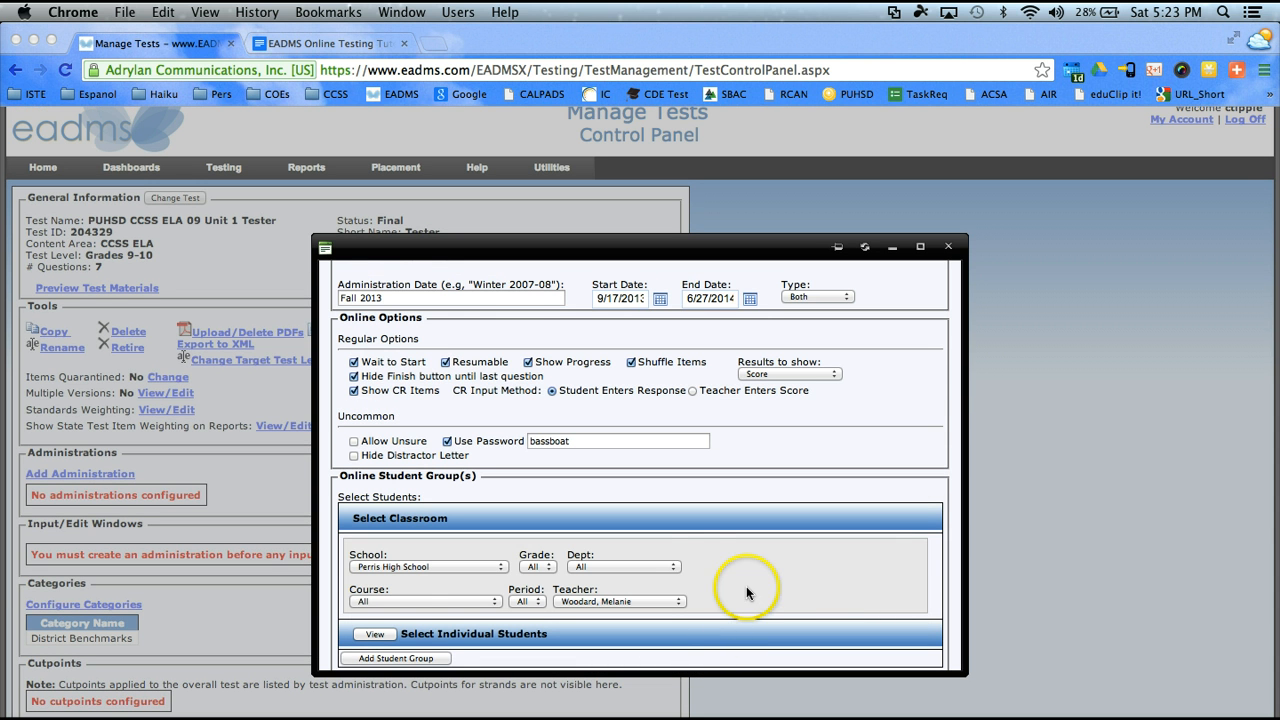
# - Set the classroom filter to Perris High School with course World History / S1
pyautogui.scroll(-2, 746, 592)
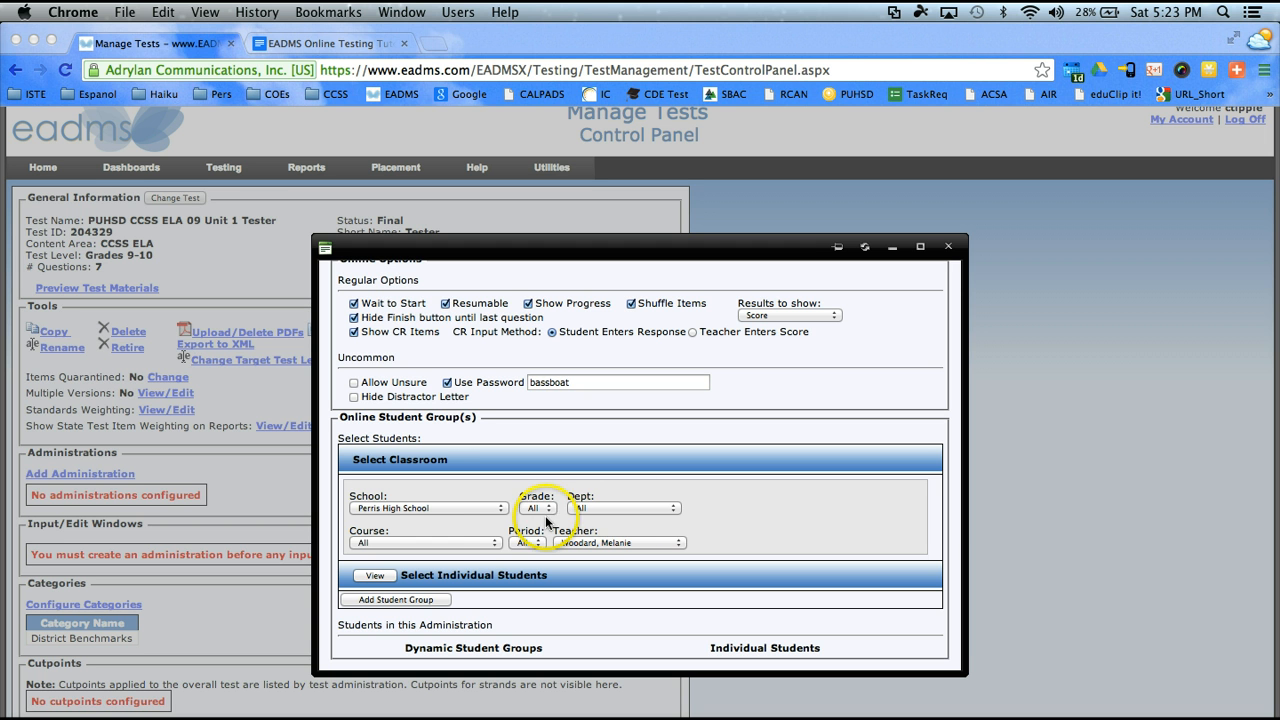
pyautogui.click(479, 542)
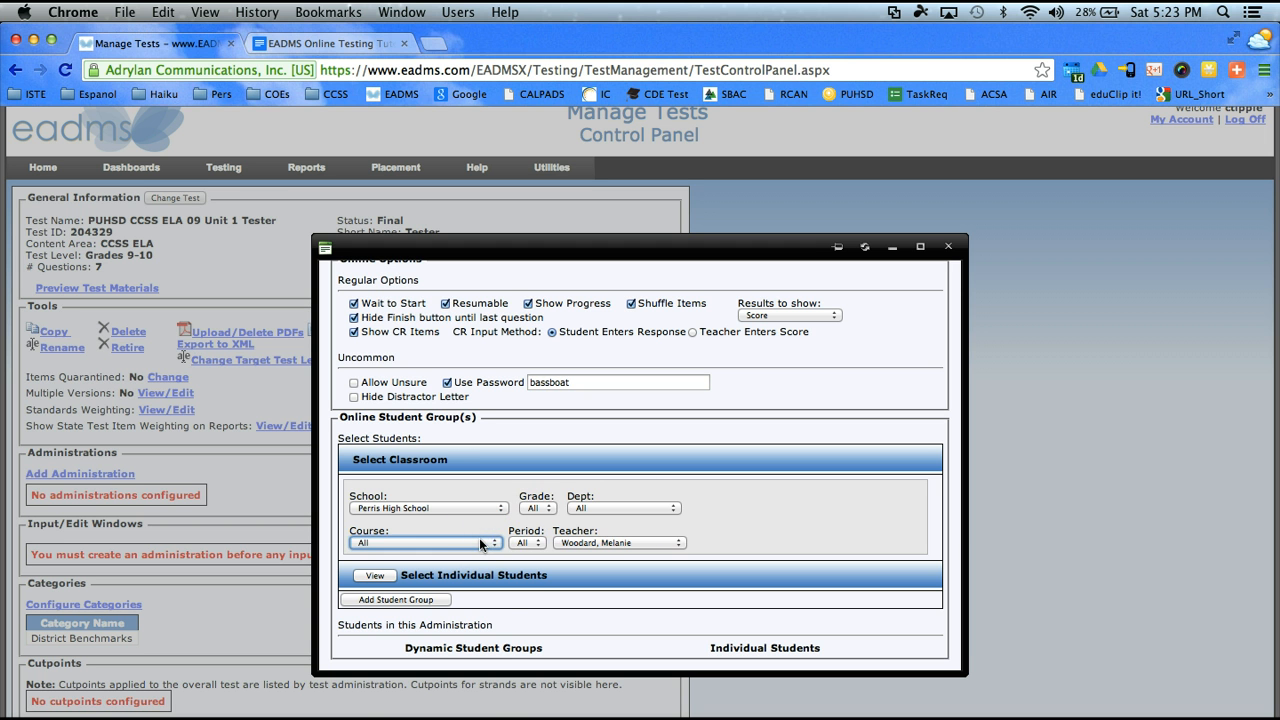
pyautogui.click(479, 542)
pyautogui.write('wo')
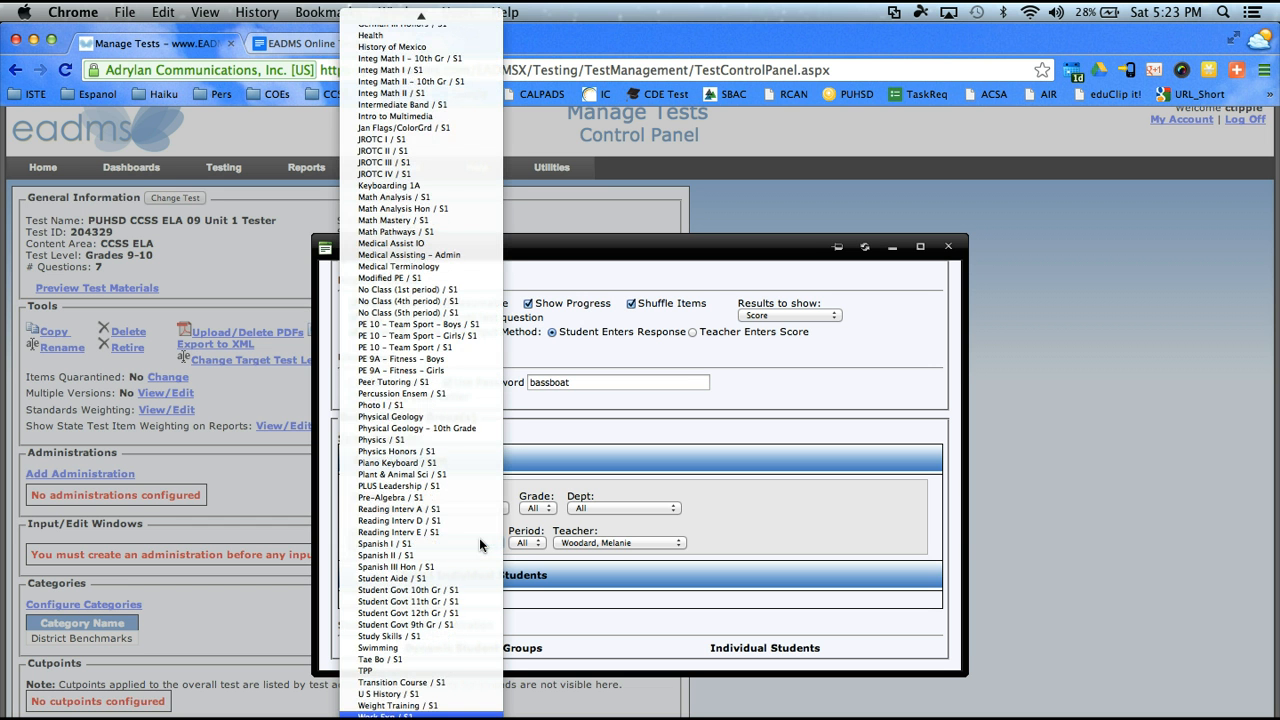
pyautogui.scroll(-2, 479, 540)
pyautogui.click(436, 692)
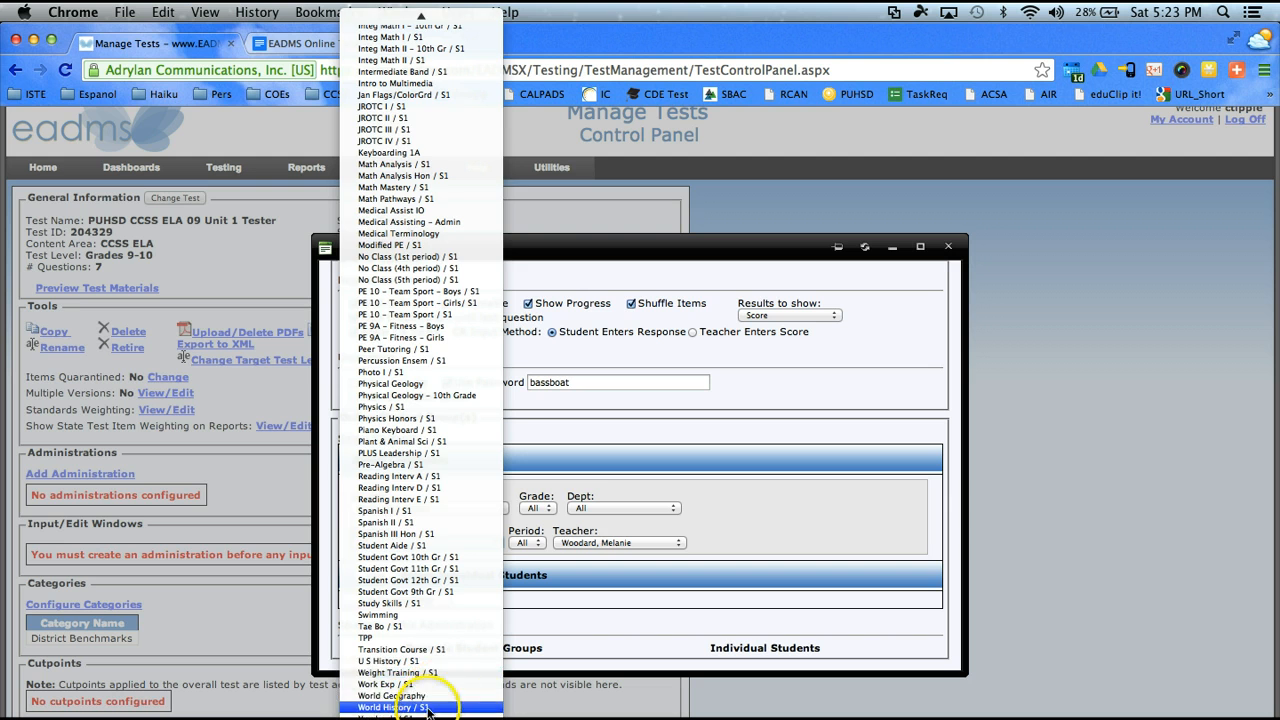
pyautogui.click(427, 708)
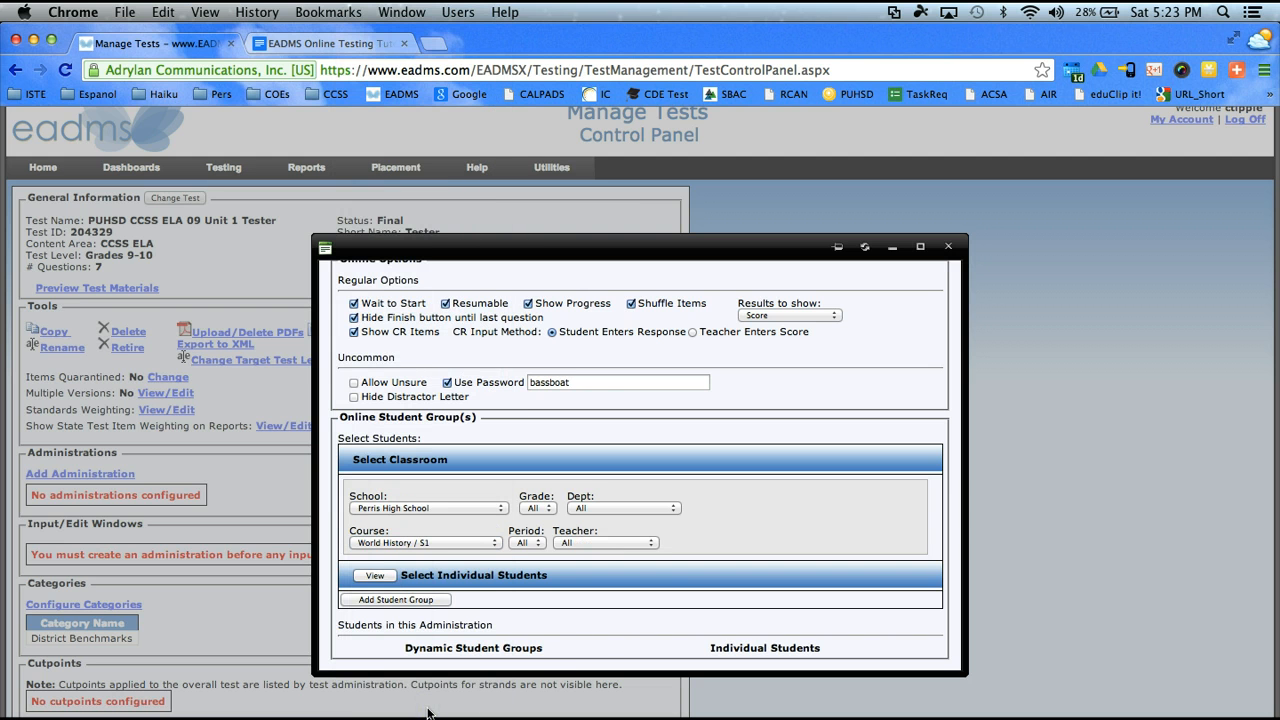
# - Choose the first listed teacher and add those classes as a student group
pyautogui.click(600, 543)
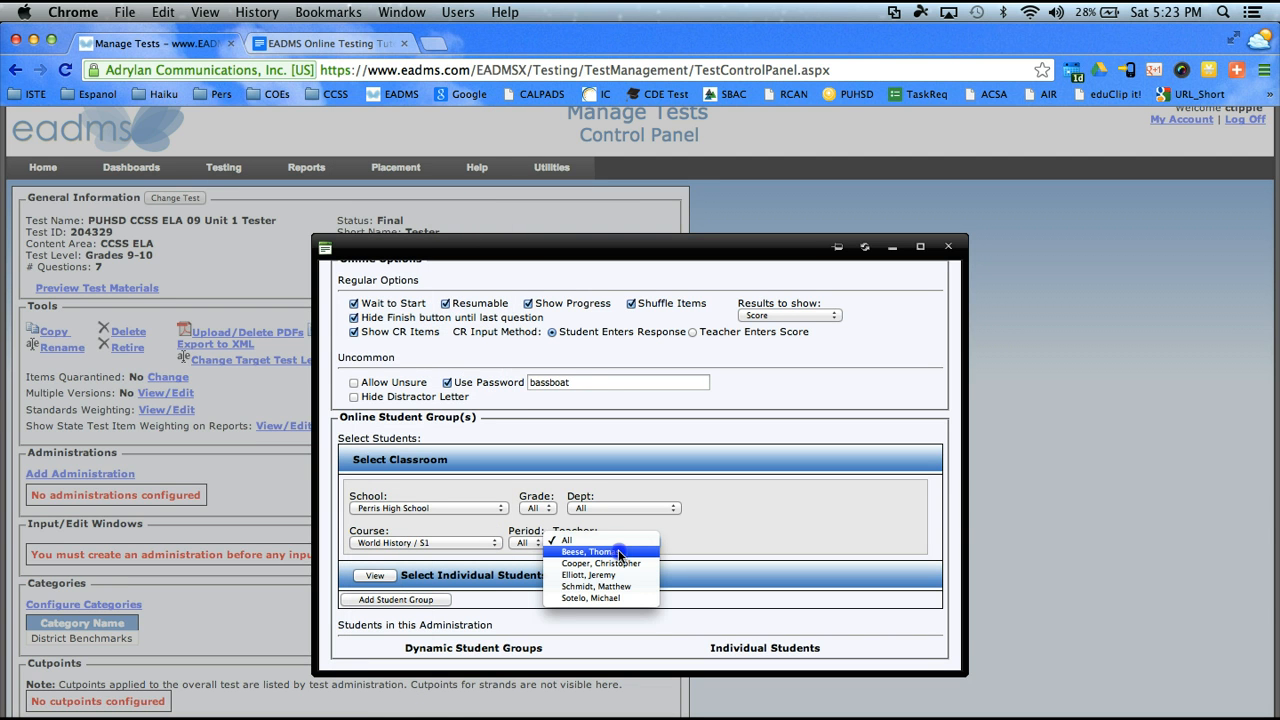
pyautogui.click(618, 549)
pyautogui.click(572, 560)
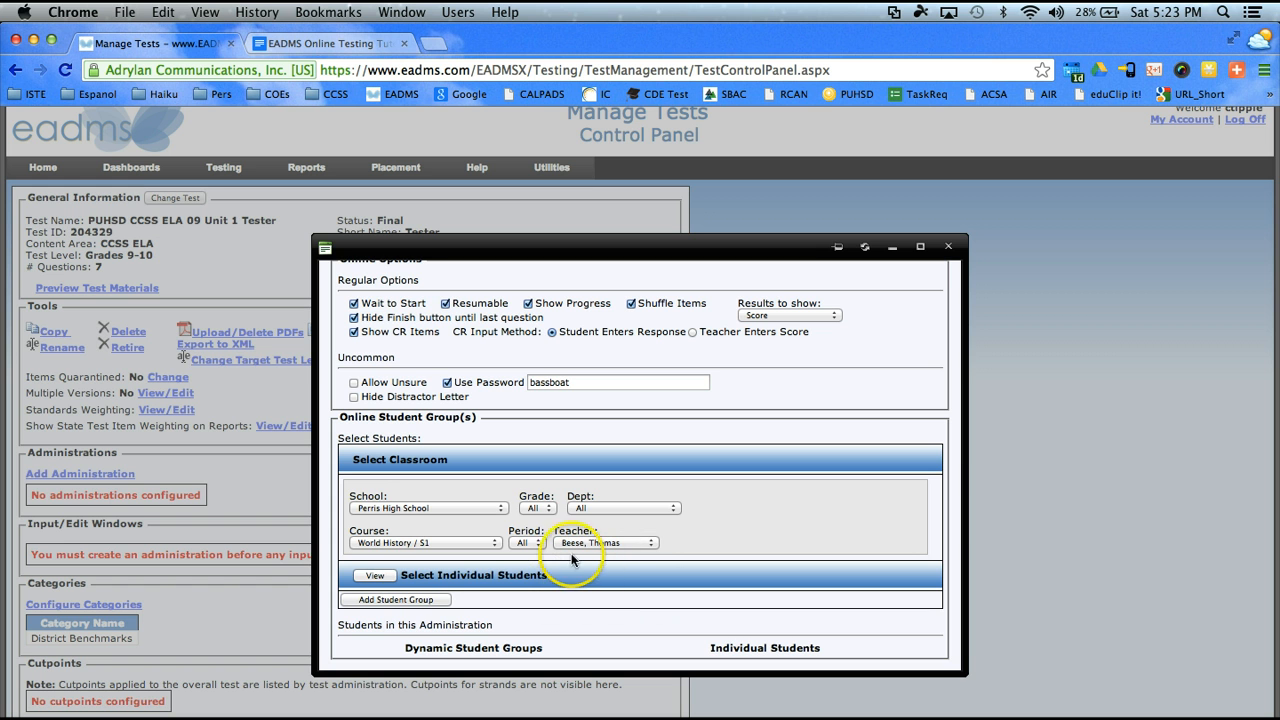
pyautogui.click(397, 604)
pyautogui.click(766, 620)
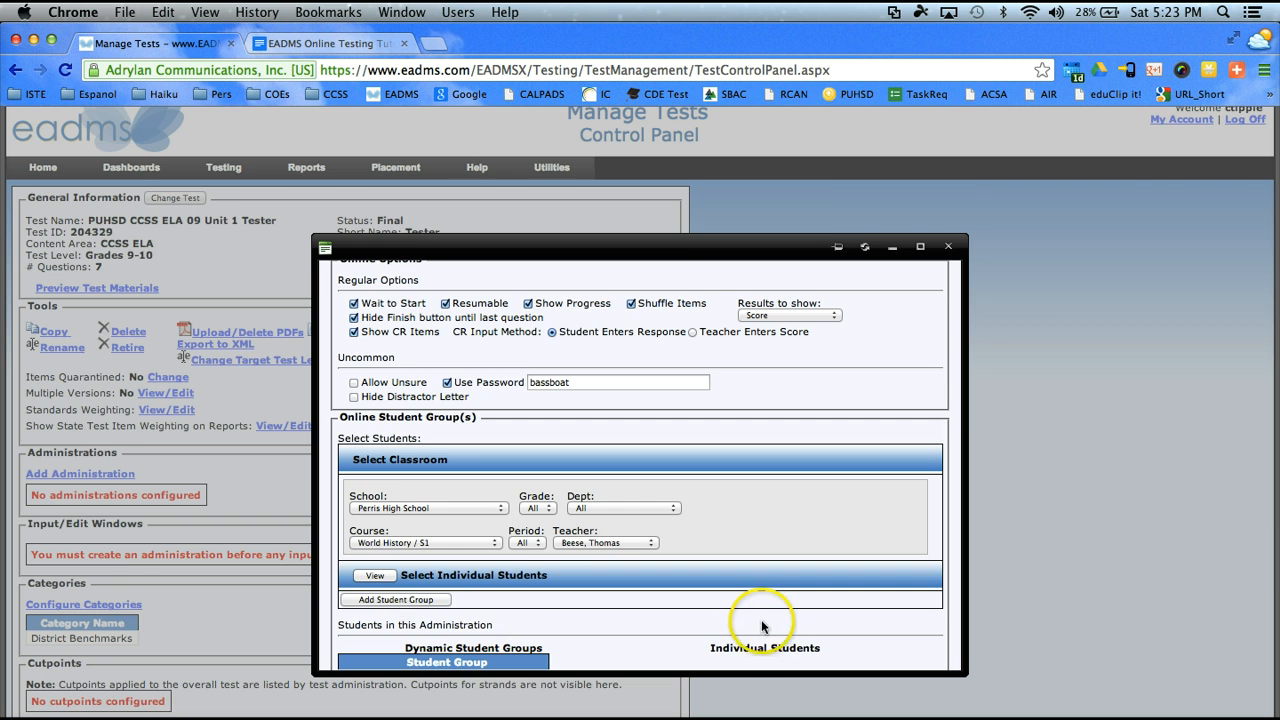
pyautogui.scroll(-1, 766, 626)
pyautogui.scroll(-5, 766, 626)
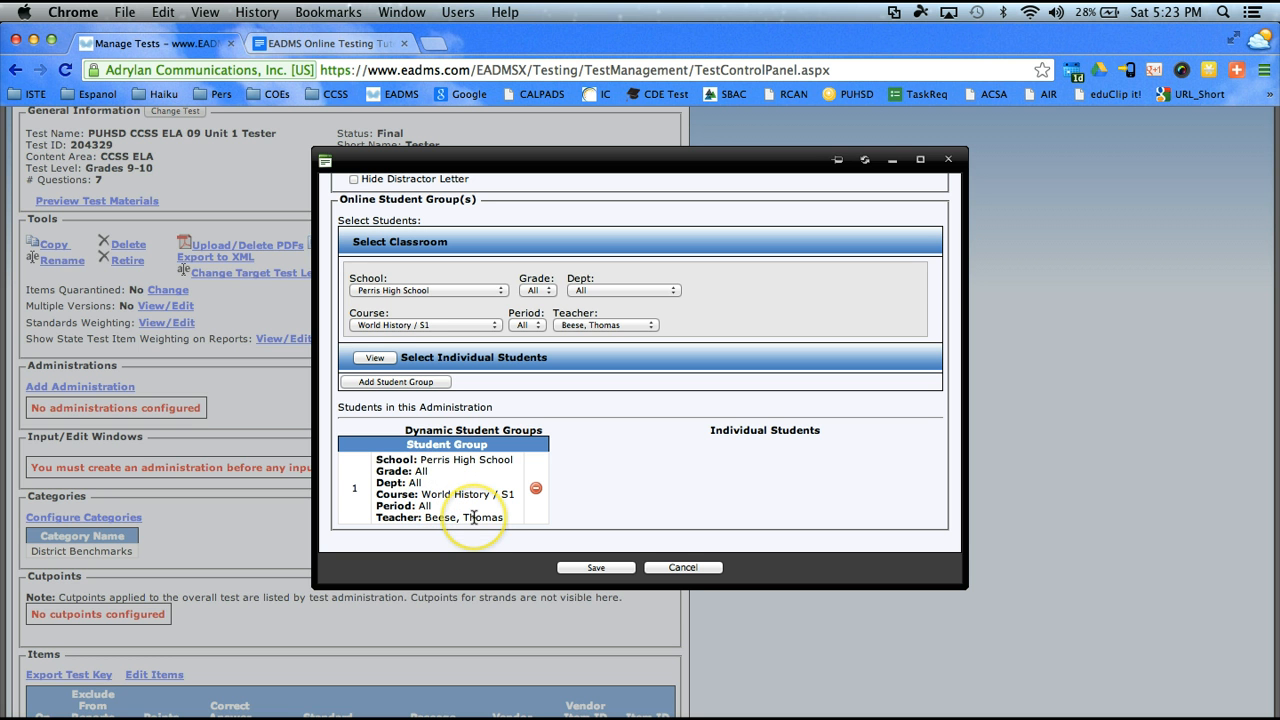
# - Save the Fall 2013 administration and review its row in the Administrations list
pyautogui.click(598, 567)
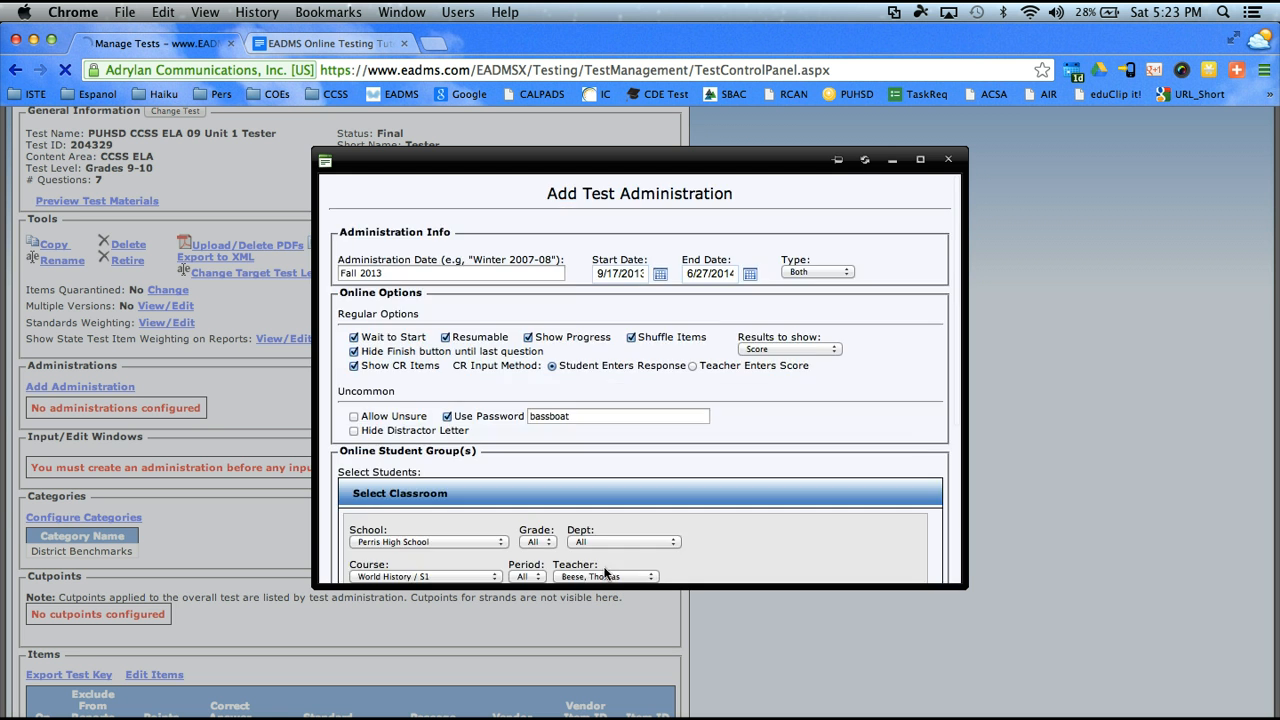
pyautogui.scroll(-1, 586, 634)
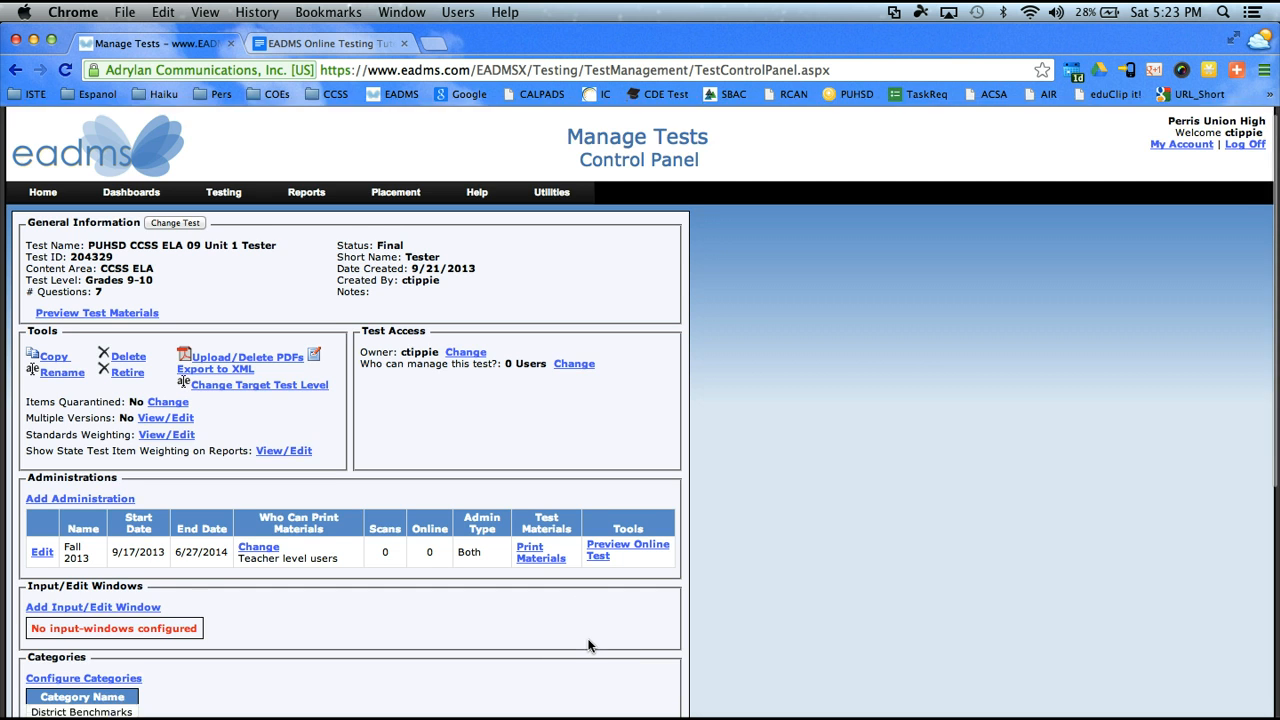
pyautogui.scroll(-3, 588, 646)
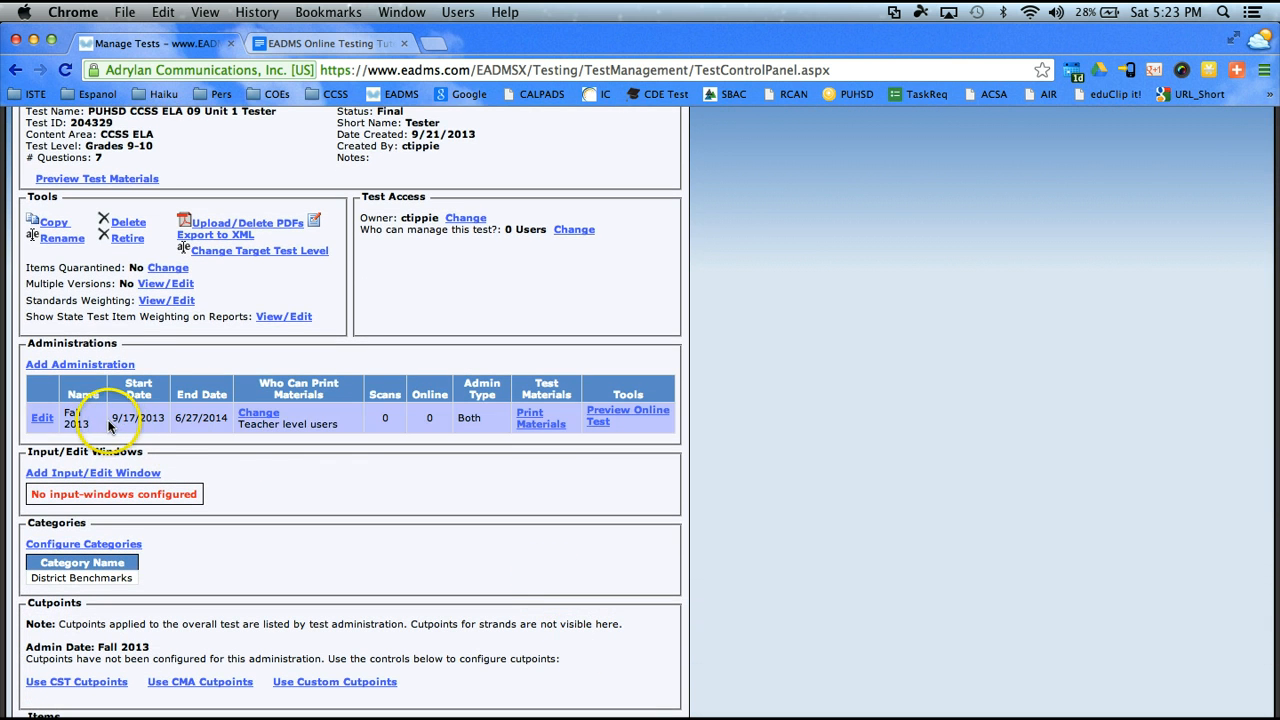
pyautogui.scroll(-4, 414, 557)
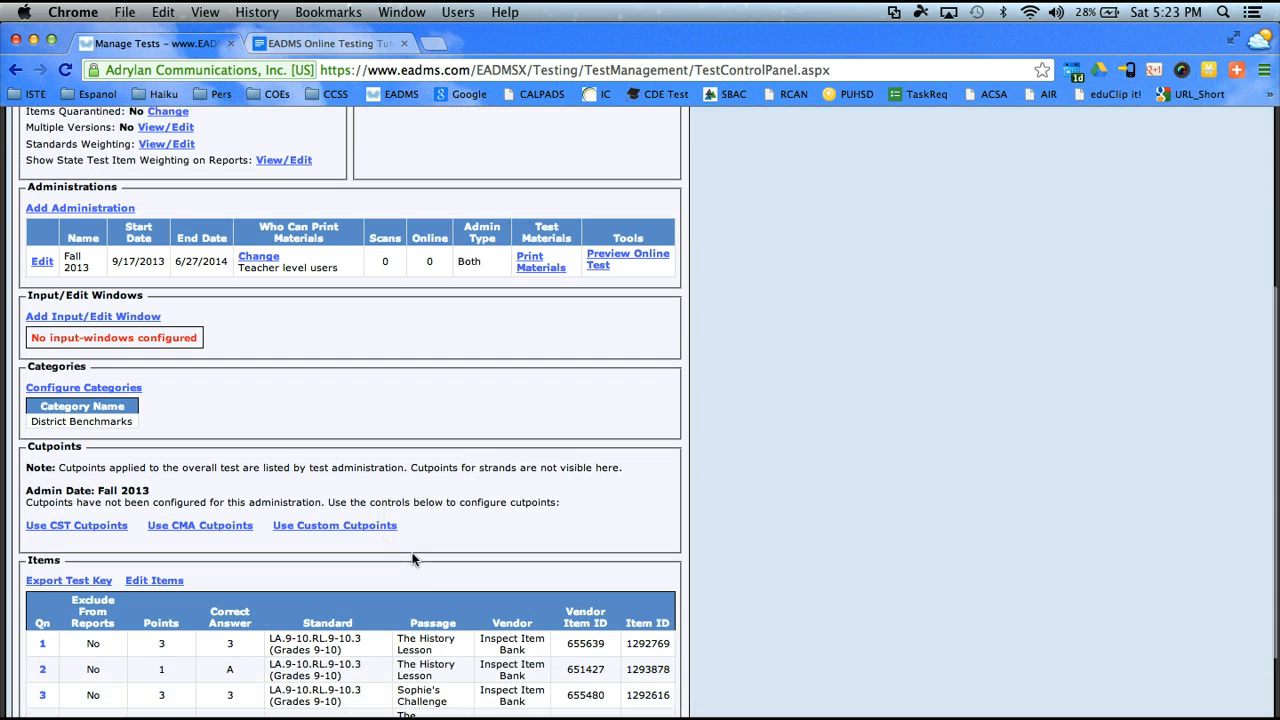